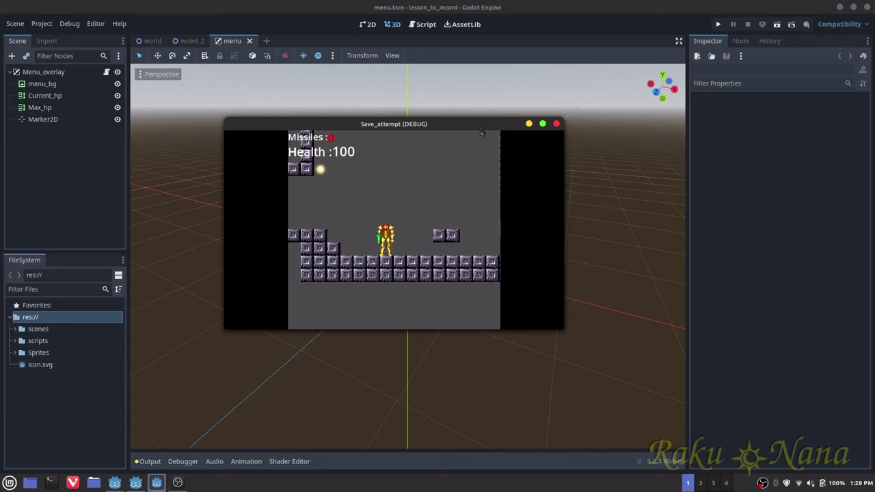
Step: Move the player around in the running game and view the map from the status menu
{"action": "key", "text": "Right"}
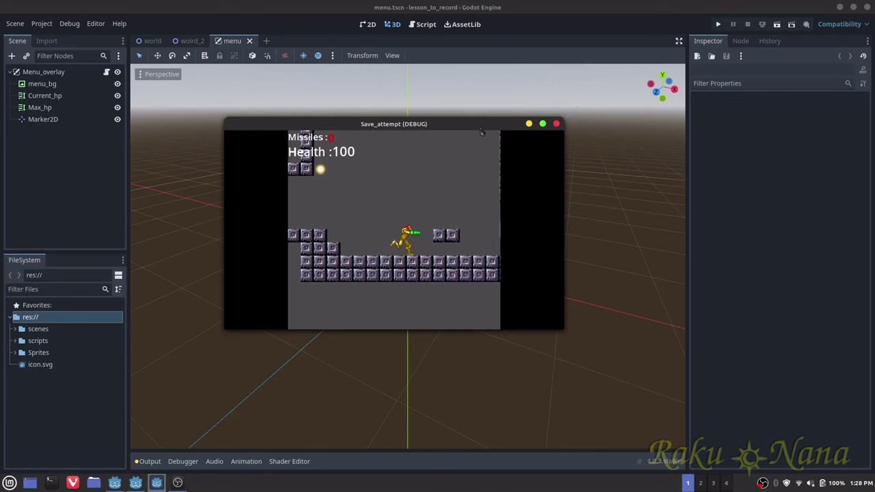
{"action": "key", "text": "Left"}
{"action": "key", "text": "Escape"}
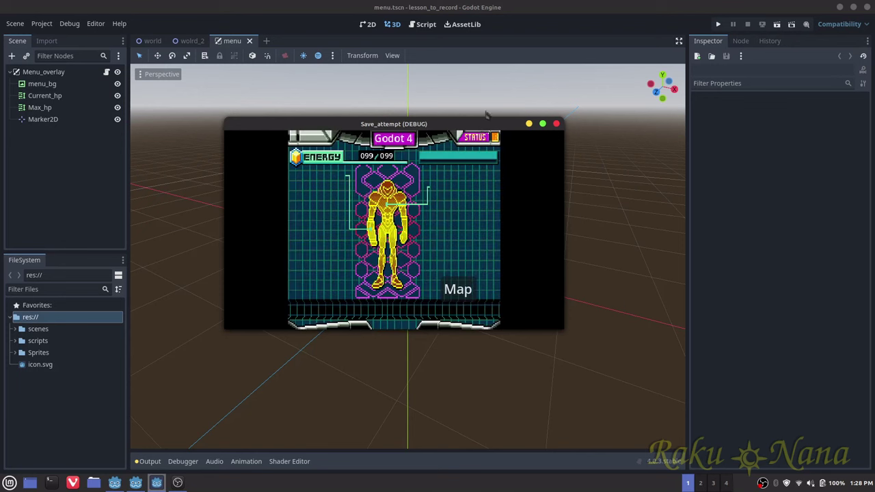
{"action": "left_click", "coordinate": [451, 290]}
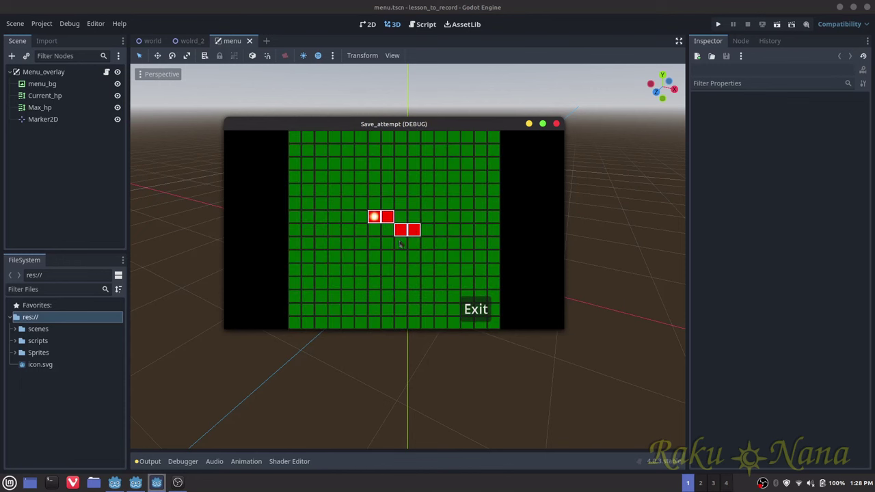
{"action": "left_click", "coordinate": [483, 311]}
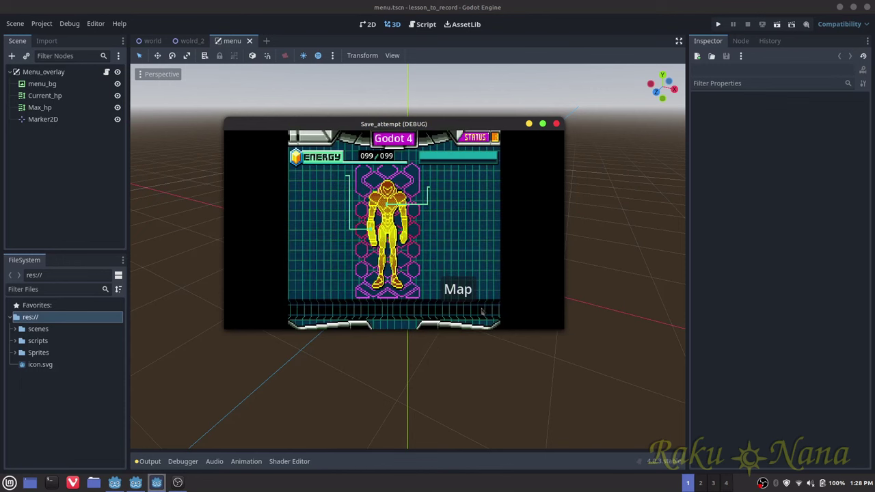
{"action": "key", "text": "Escape"}
Step: Take the player into the room with the red door and check the player's position on the map
{"action": "key", "text": "Right"}
{"action": "key", "text": "space"}
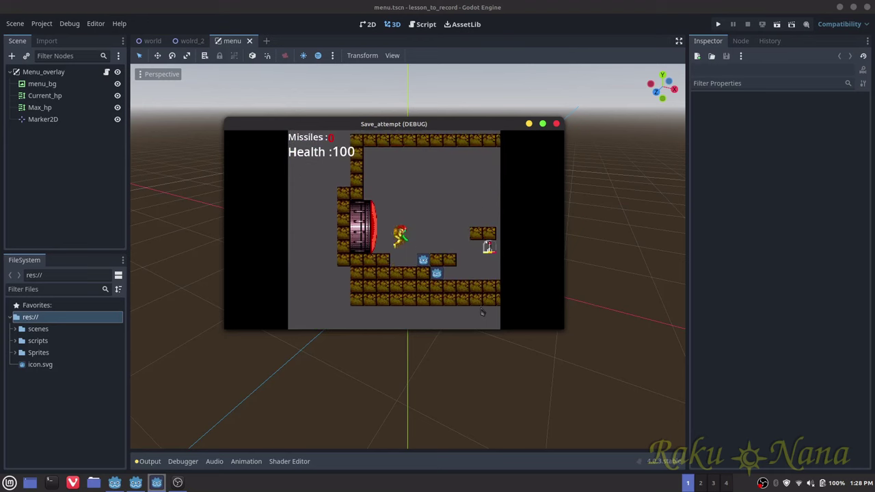
{"action": "key", "text": "Escape"}
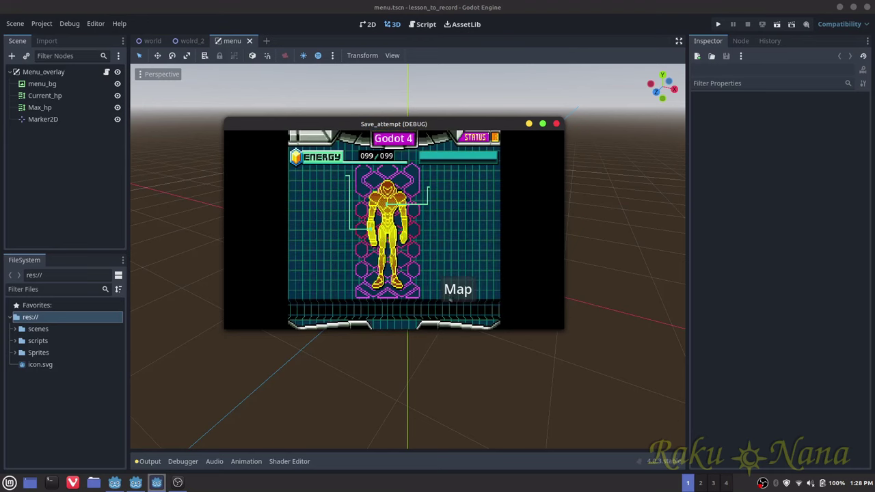
{"action": "left_click", "coordinate": [450, 300]}
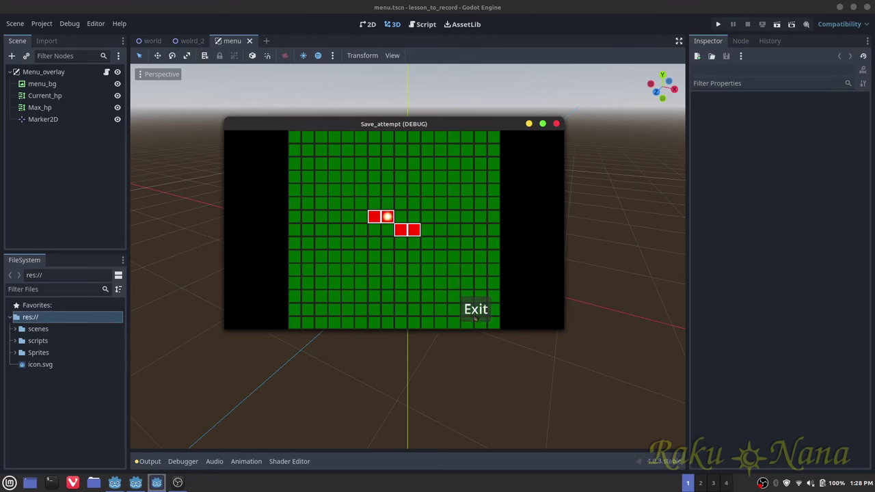
{"action": "left_click", "coordinate": [469, 313]}
{"action": "key", "text": "Escape"}
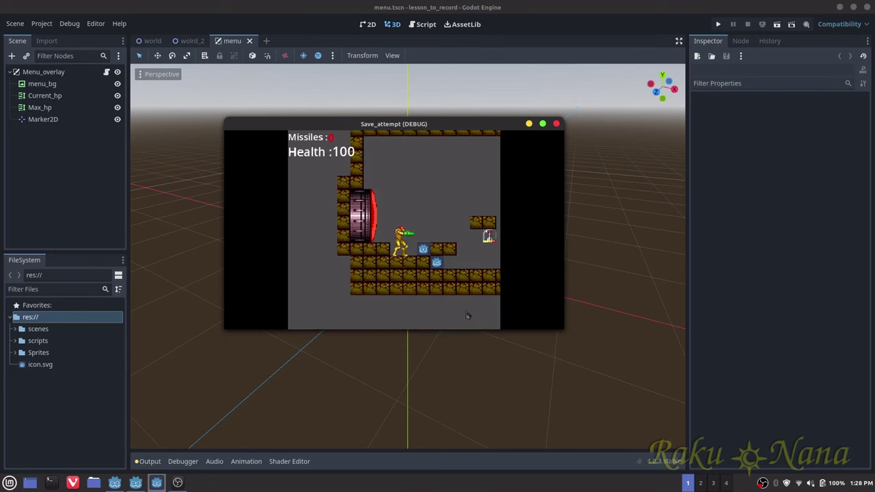
Step: Collect the missile pickup under the small platform and fire a missile at the red door
{"action": "key", "text": "Right"}
{"action": "key", "text": "space"}
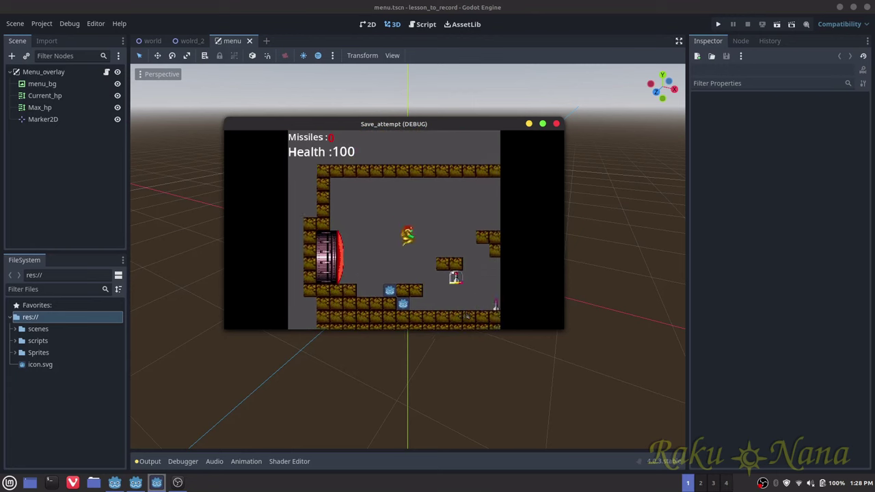
{"action": "key", "text": "space"}
{"action": "key", "text": "Left"}
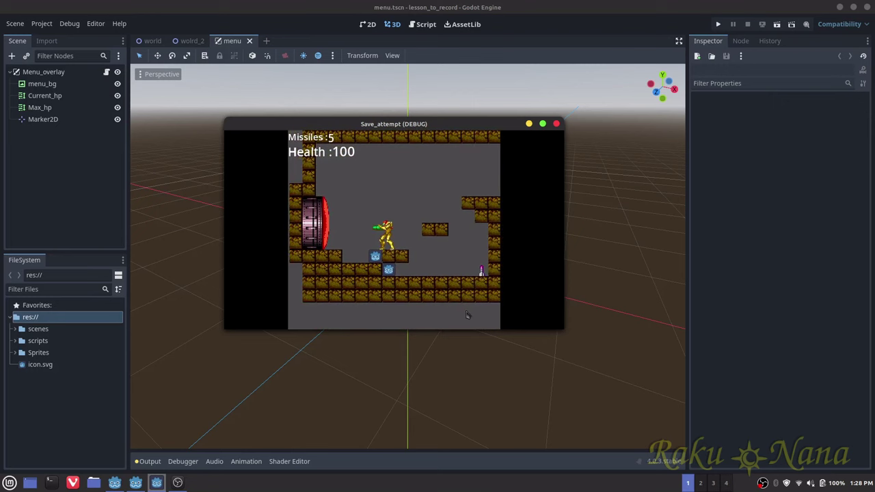
{"action": "key", "text": "x"}
{"action": "key", "text": "Left"}
{"action": "key", "text": "space"}
{"action": "key", "text": "Left"}
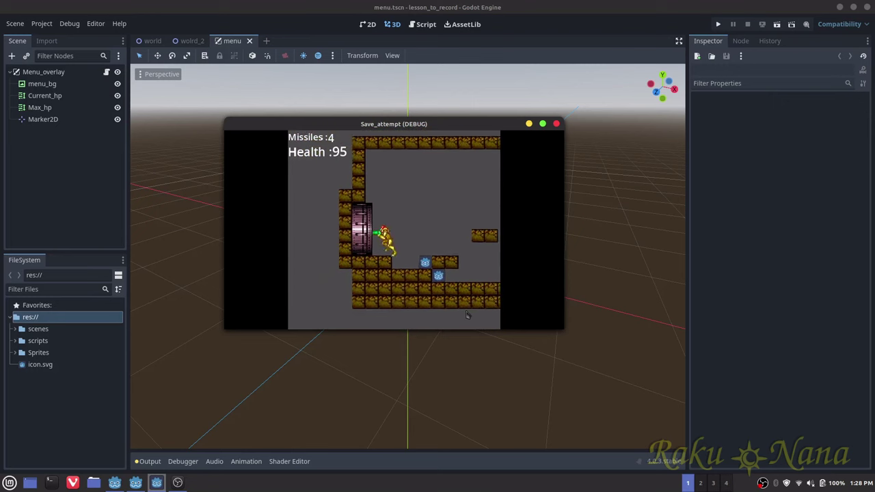
Step: Go through the opened door, check the status menu and map again, and close the running game
{"action": "key", "text": "Left"}
{"action": "key", "text": "Escape"}
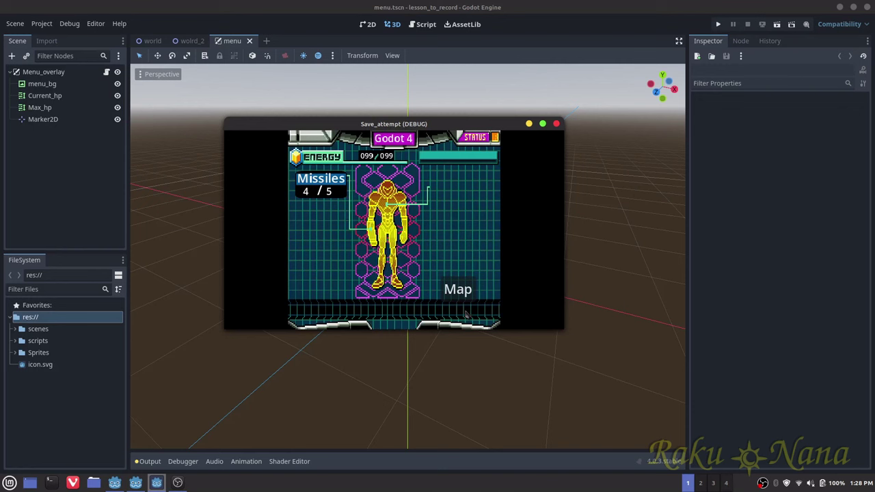
{"action": "left_click", "coordinate": [462, 296]}
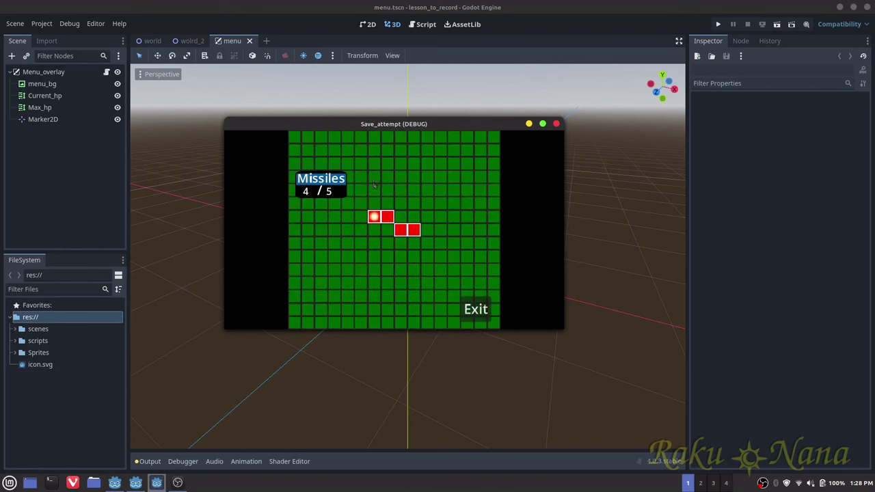
{"action": "left_click", "coordinate": [474, 308]}
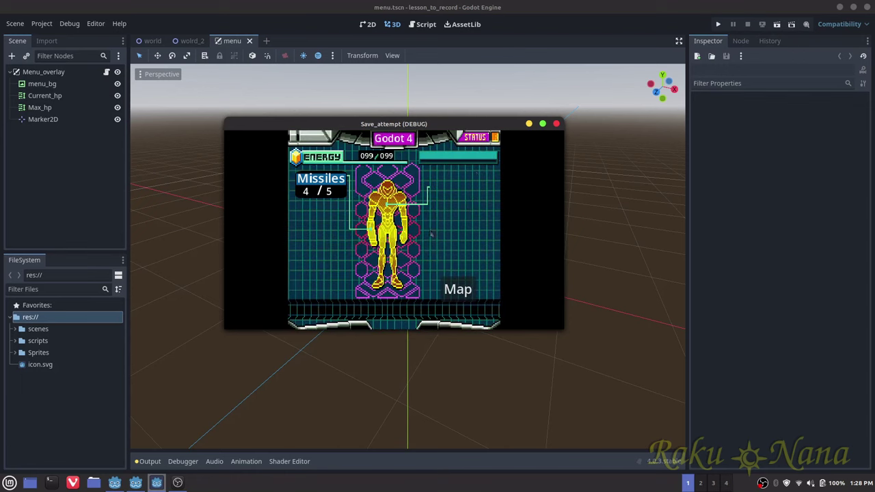
{"action": "left_click", "coordinate": [556, 124]}
Step: Create a new scene with a plain Node as its root and name the root Map_hud
{"action": "key", "text": "ctrl+n"}
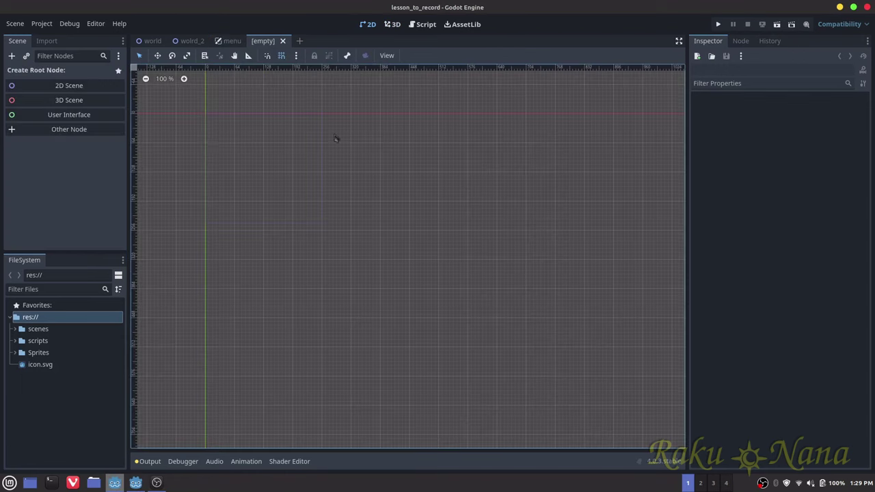
{"action": "left_click", "coordinate": [60, 132]}
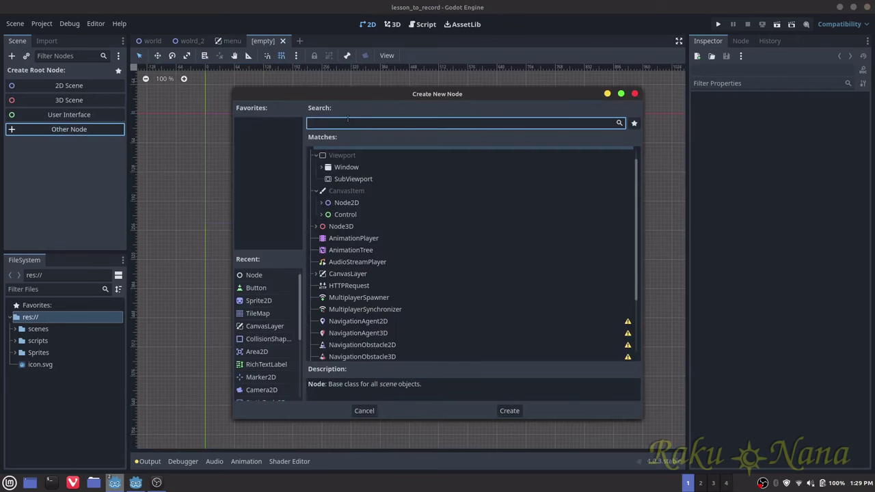
{"action": "type", "text": "node"}
{"action": "key", "text": "Return"}
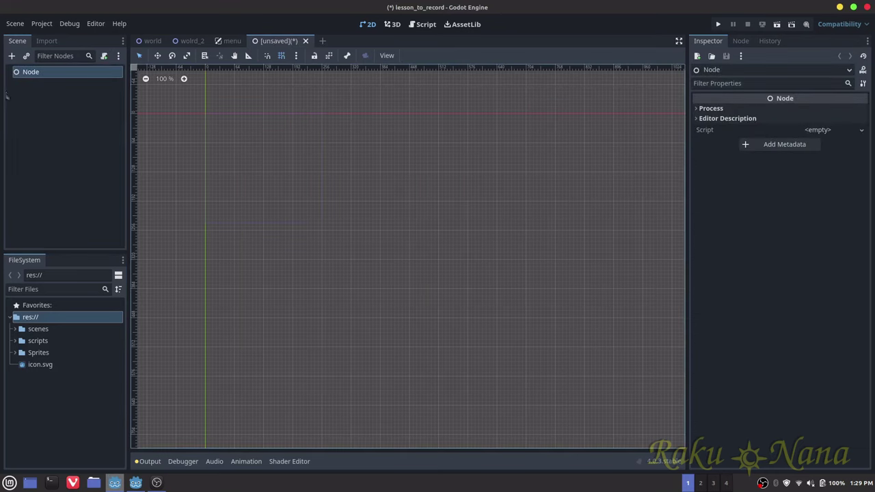
{"action": "double_click", "coordinate": [57, 71]}
{"action": "type", "text": "Map_hud"}
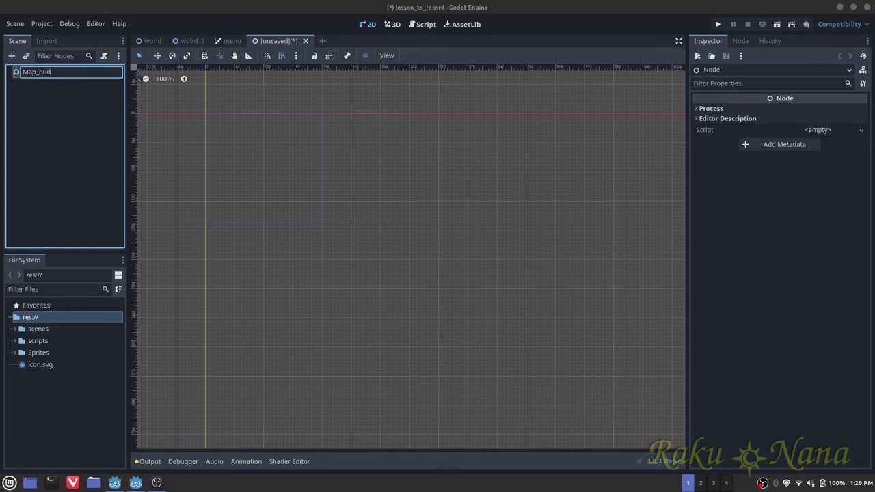
{"action": "key", "text": "Return"}
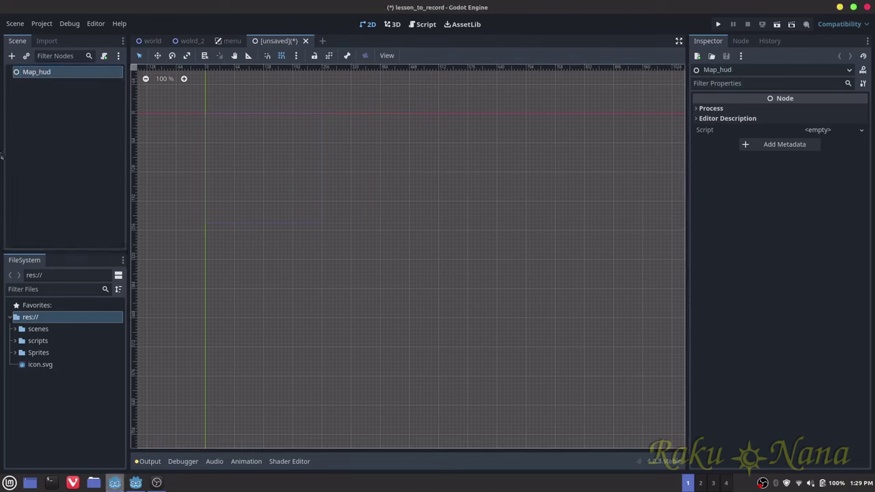
Step: Add a TileMap node under Map_hud and duplicate it
{"action": "left_click", "coordinate": [11, 55]}
{"action": "type", "text": "tile"}
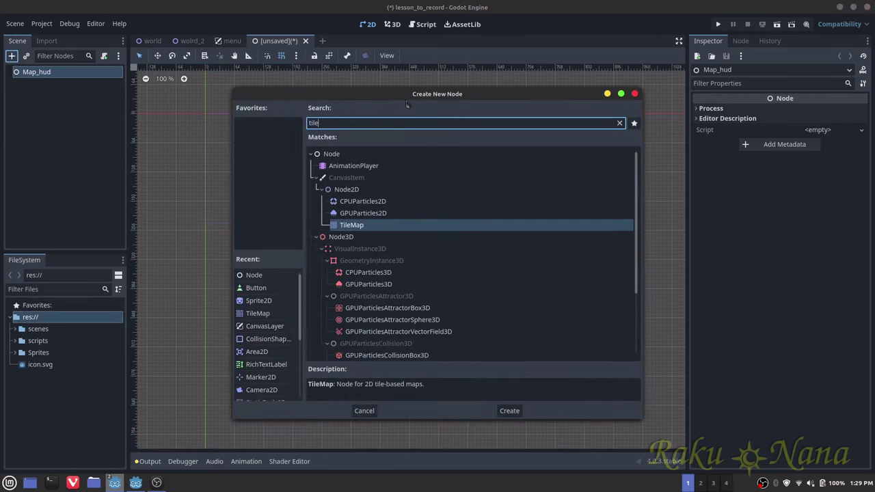
{"action": "key", "text": "Return"}
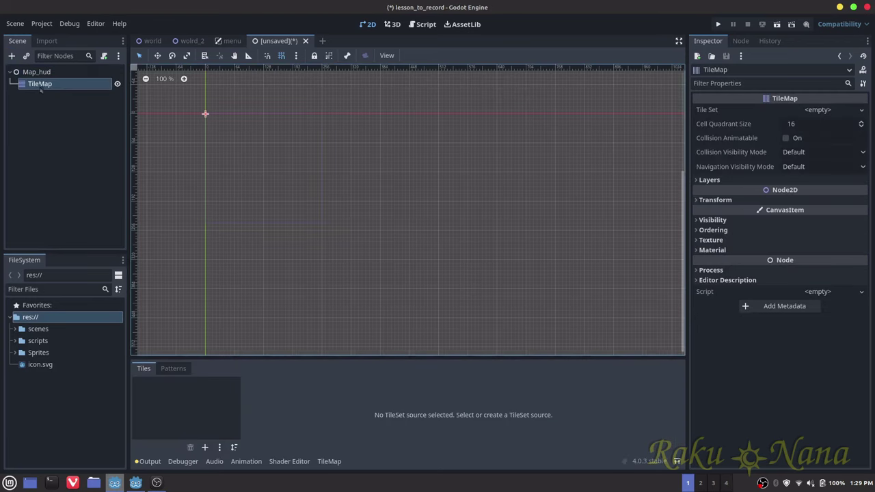
{"action": "key", "text": "ctrl+d"}
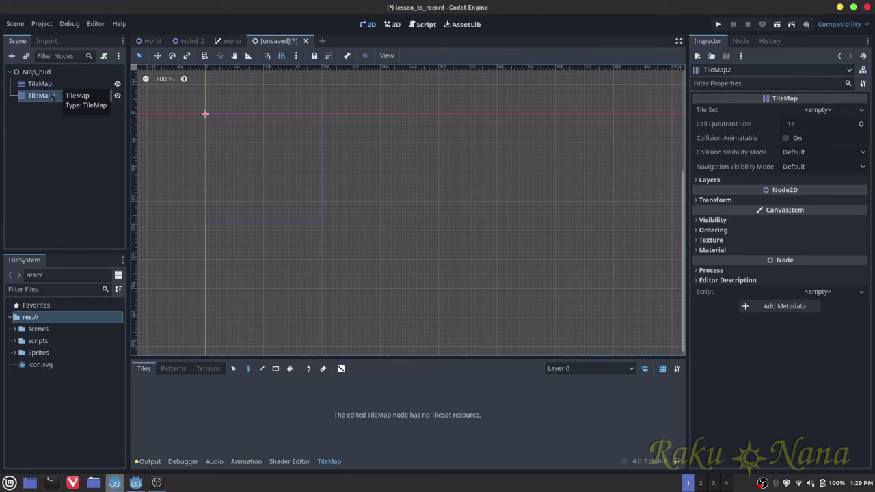
Step: Rename the first TileMap to BG and the duplicate to Map_rooms
{"action": "double_click", "coordinate": [53, 83]}
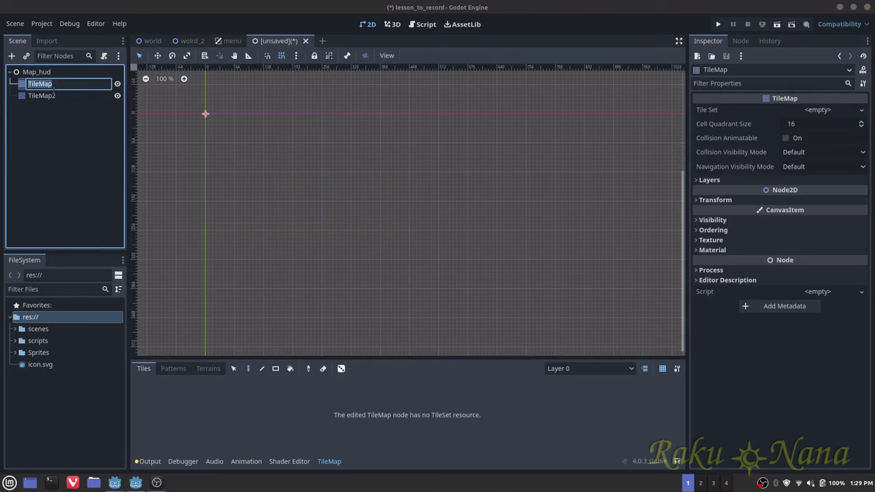
{"action": "type", "text": "BG"}
{"action": "key", "text": "Return"}
{"action": "key", "text": "Down"}
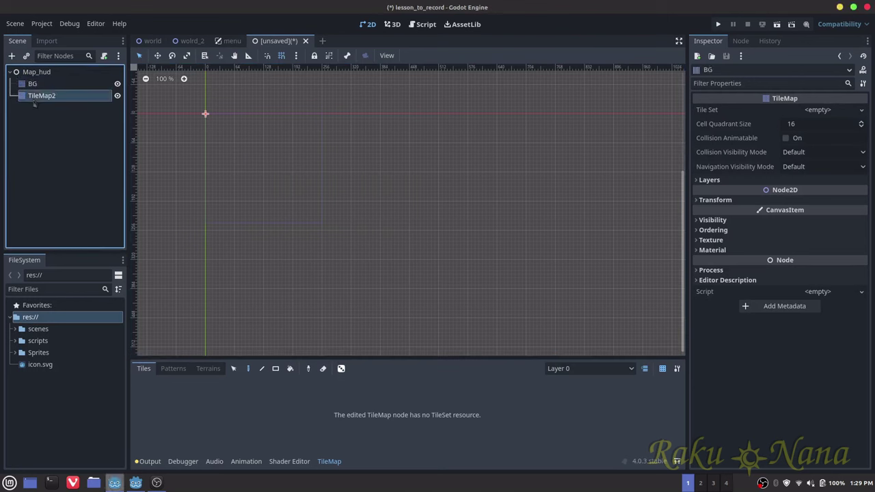
{"action": "key", "text": "F2"}
{"action": "type", "text": "Map"}
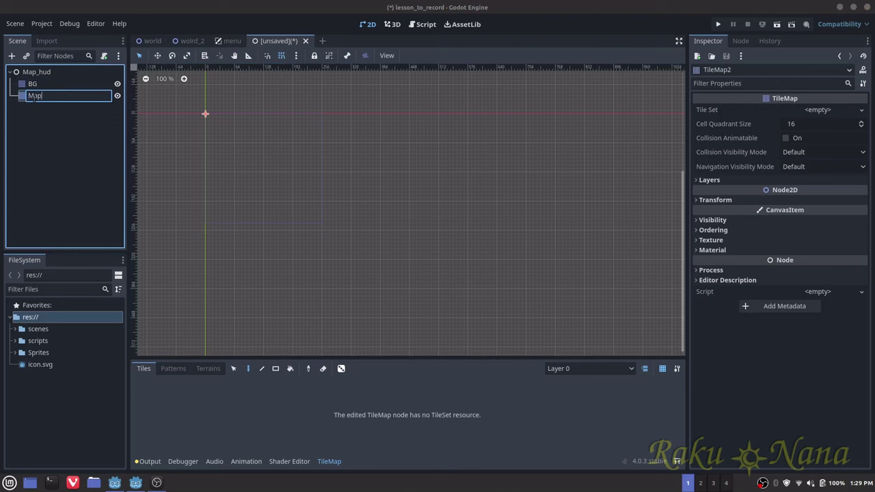
{"action": "type", "text": "_rooms"}
{"action": "key", "text": "Return"}
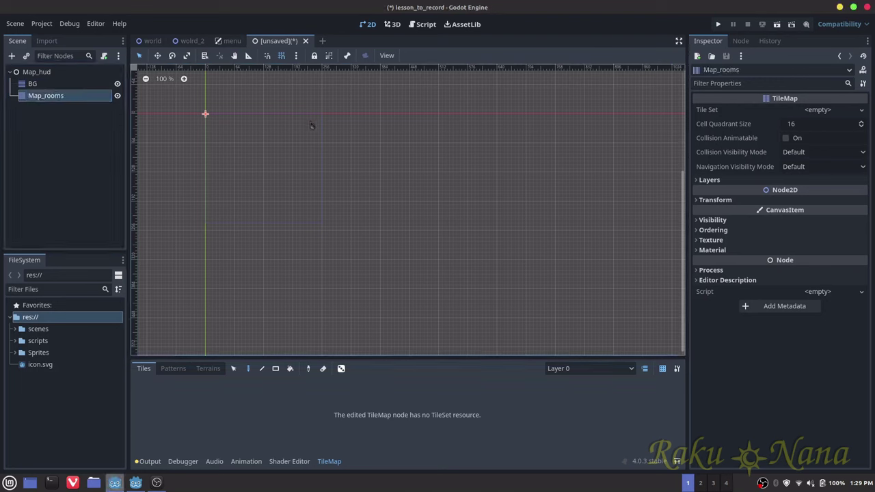
Step: Add a Button node as a child of the Map_hud root
{"action": "left_click", "coordinate": [39, 72]}
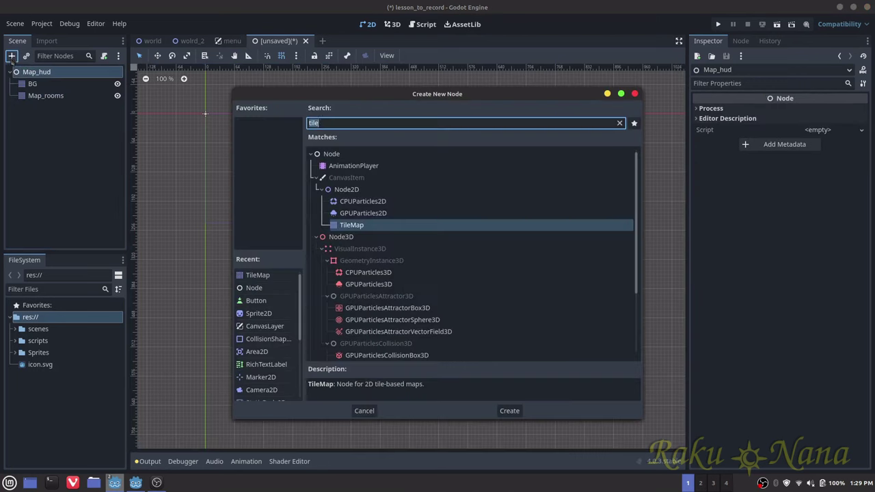
{"action": "left_click", "coordinate": [11, 55]}
{"action": "type", "text": "butto"}
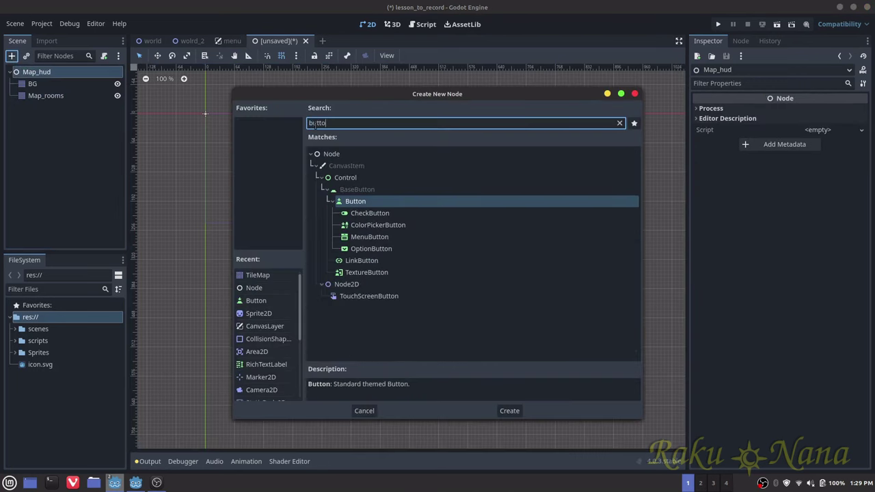
{"action": "key", "text": "Escape"}
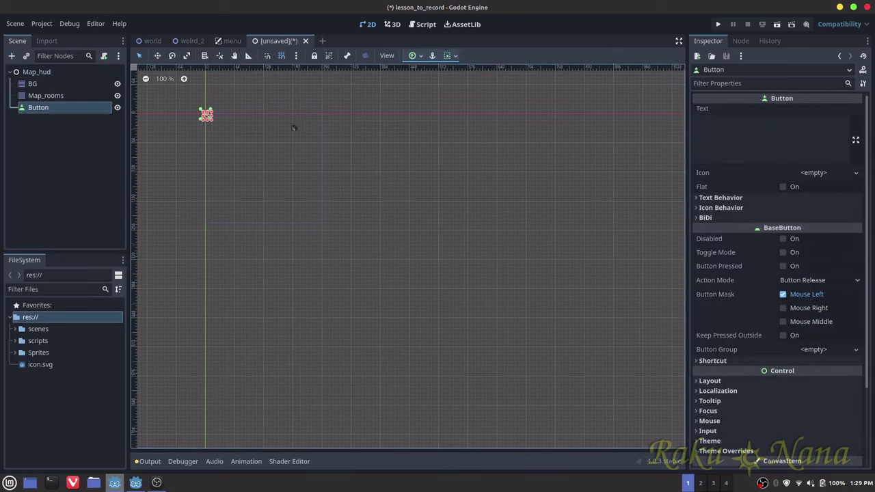
Step: Add a Sprite2D node under Map_hud and rename it Player_loc
{"action": "left_click", "coordinate": [56, 74]}
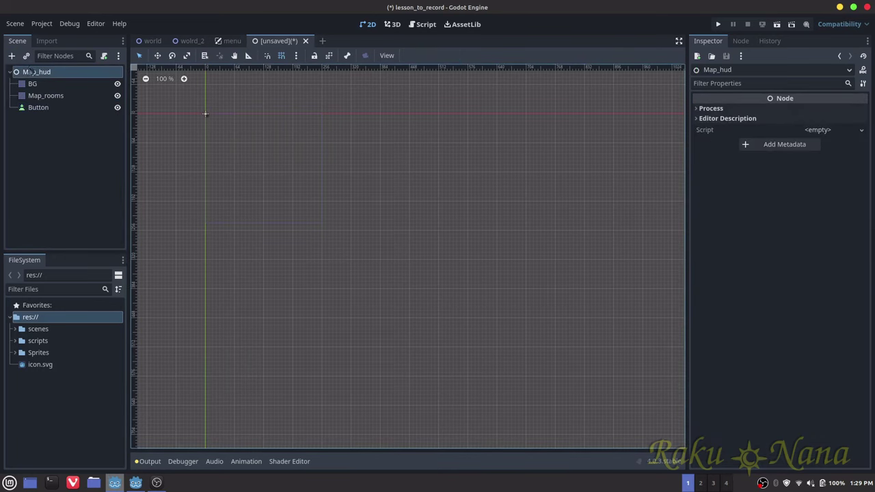
{"action": "key", "text": "ctrl+a"}
{"action": "type", "text": "sprite"}
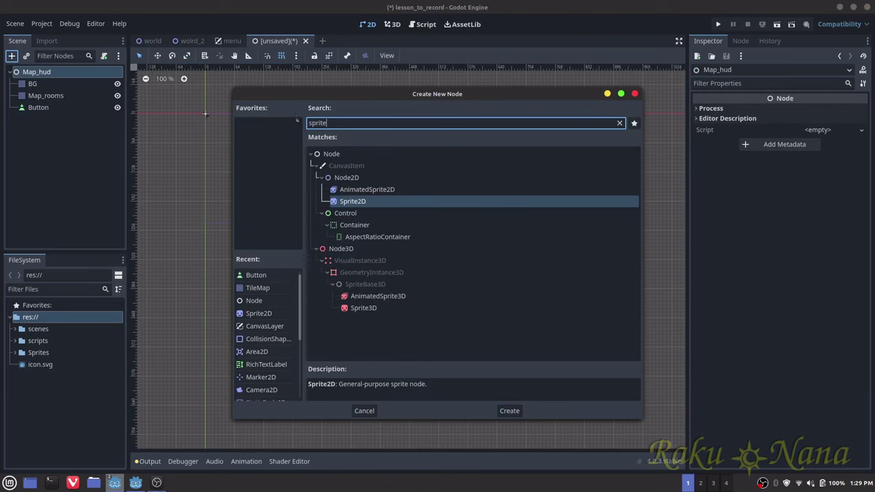
{"action": "key", "text": "Return"}
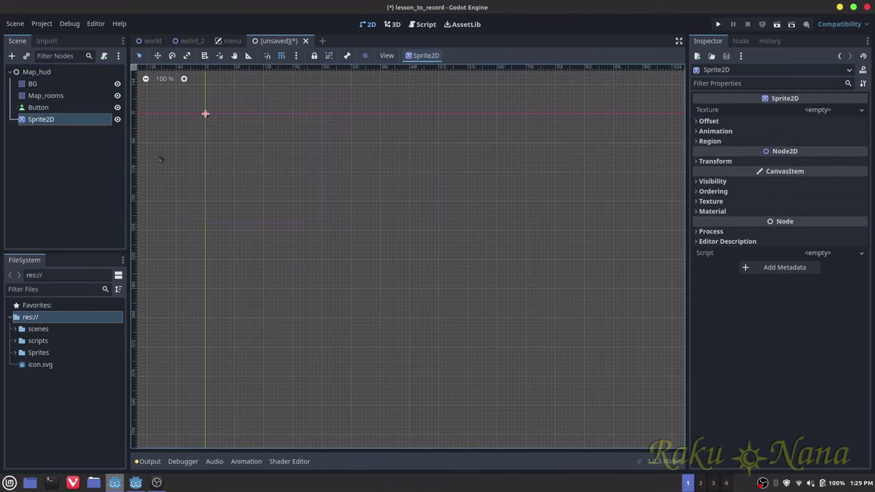
{"action": "double_click", "coordinate": [43, 124]}
{"action": "key", "text": "BackSpace"}
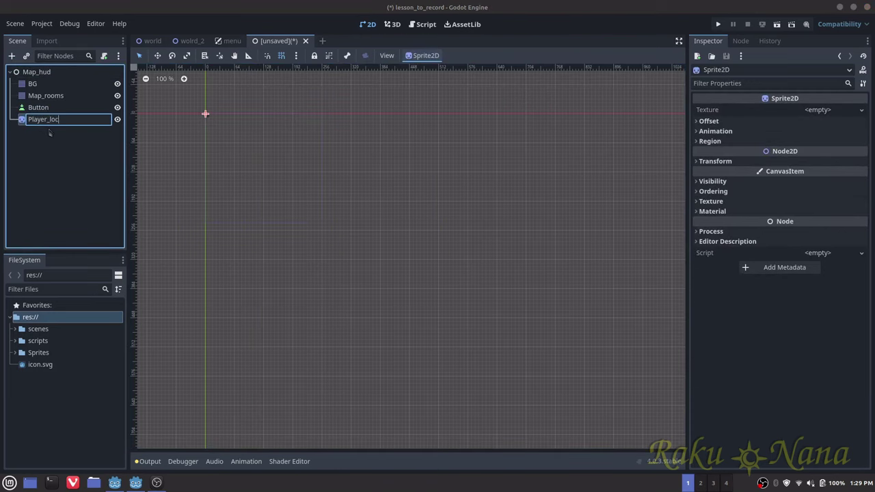
{"action": "key", "text": "Return"}
Step: Save the scene as map_hud.tscn in the scenes folder
{"action": "key", "text": "ctrl+s"}
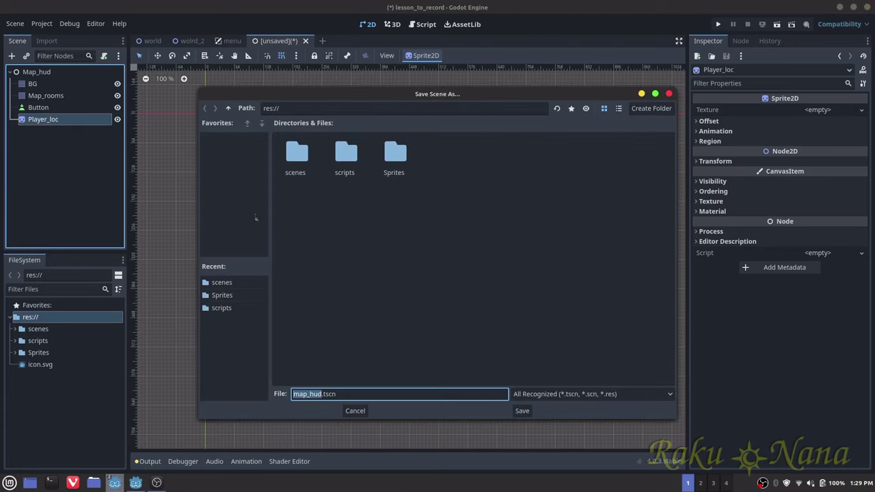
{"action": "double_click", "coordinate": [292, 145]}
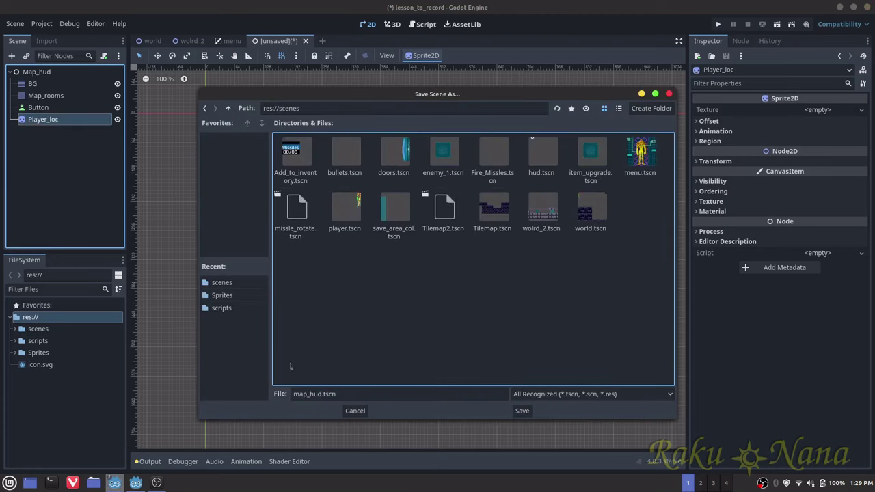
{"action": "left_click", "coordinate": [523, 411]}
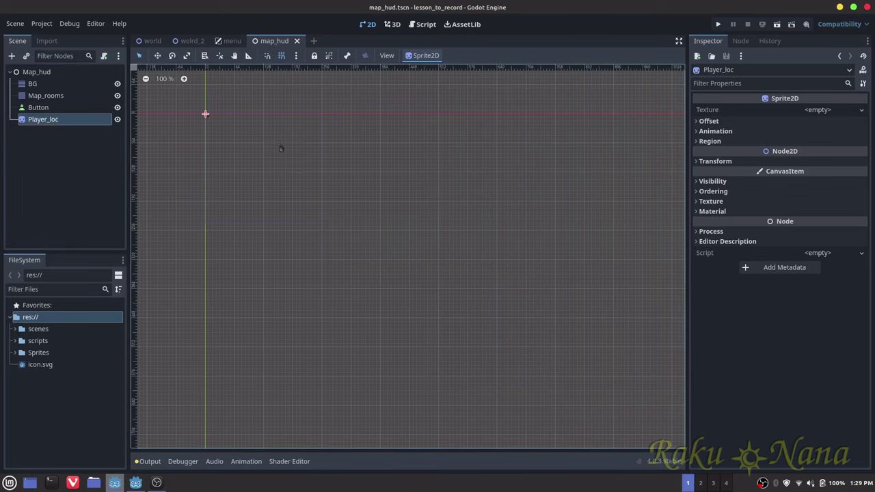
Step: Assign a new TileSet to the BG tile map and expand its settings
{"action": "scroll", "coordinate": [256, 223], "scroll_direction": "up", "scroll_amount": 2}
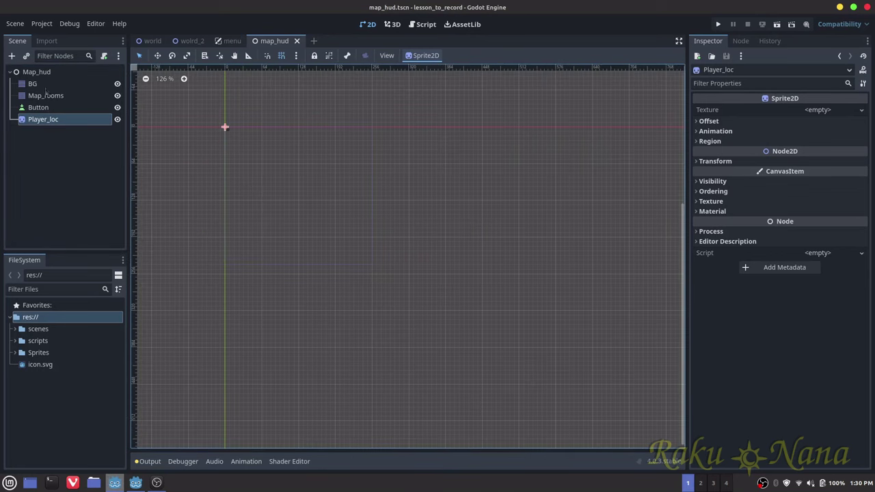
{"action": "left_click", "coordinate": [33, 84]}
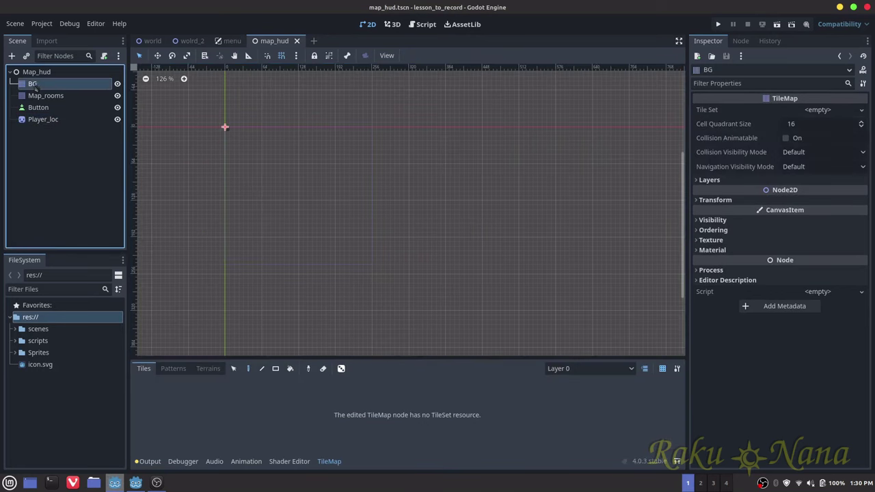
{"action": "left_click", "coordinate": [818, 111]}
{"action": "left_click", "coordinate": [812, 123]}
{"action": "left_click", "coordinate": [817, 111]}
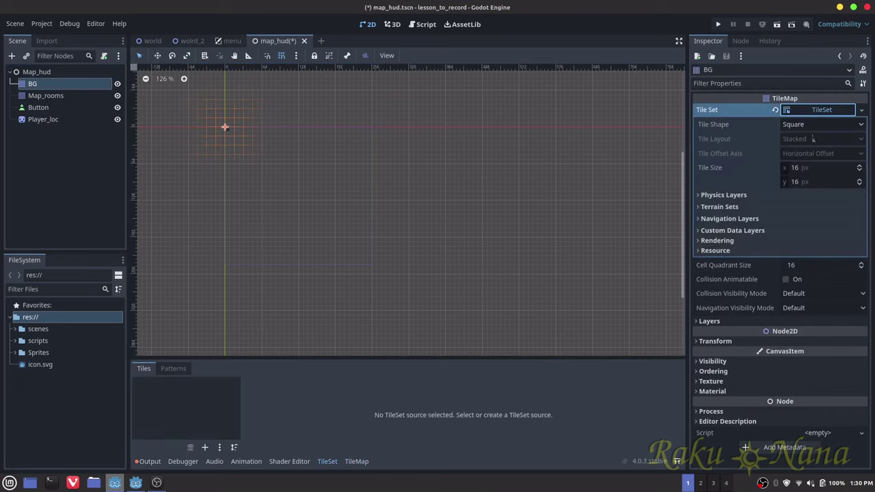
Step: Find the map sprites in the project files and add Map_sprite_blocks_BG.png as an atlas with its tile in BG's tile set
{"action": "left_click", "coordinate": [32, 290]}
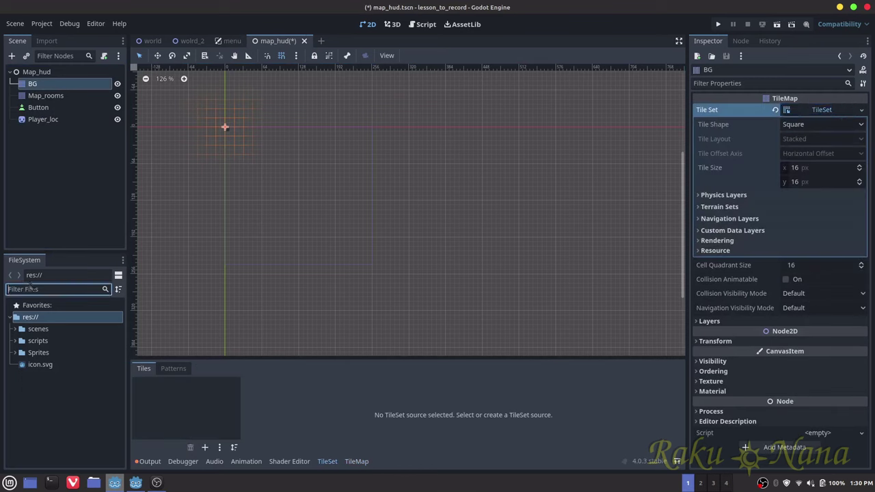
{"action": "type", "text": "map"}
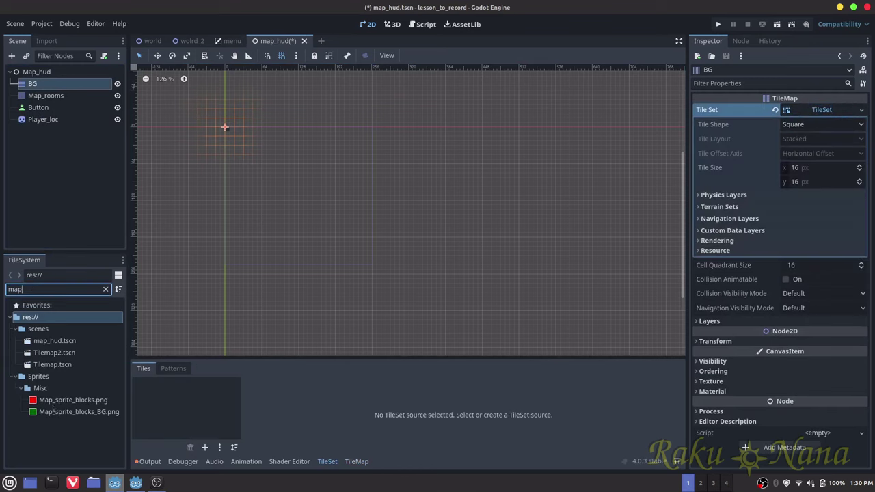
{"action": "left_click_drag", "start_coordinate": [53, 419], "coordinate": [185, 407]}
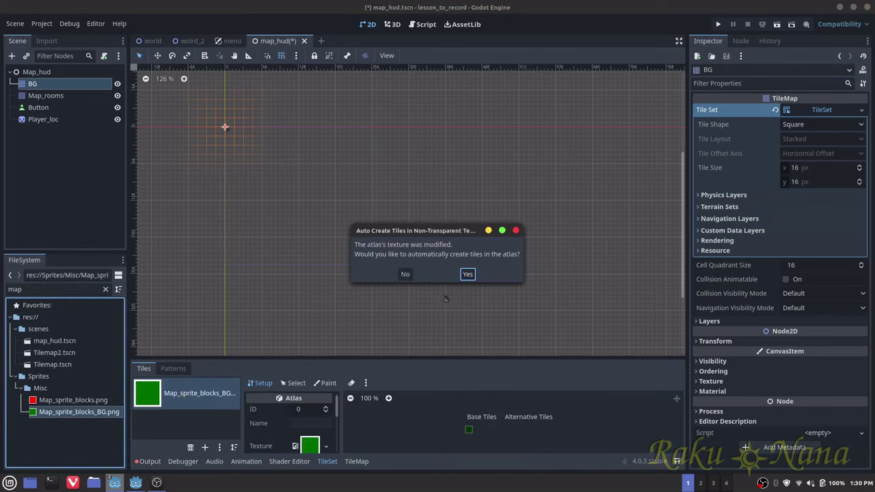
{"action": "left_click", "coordinate": [405, 274]}
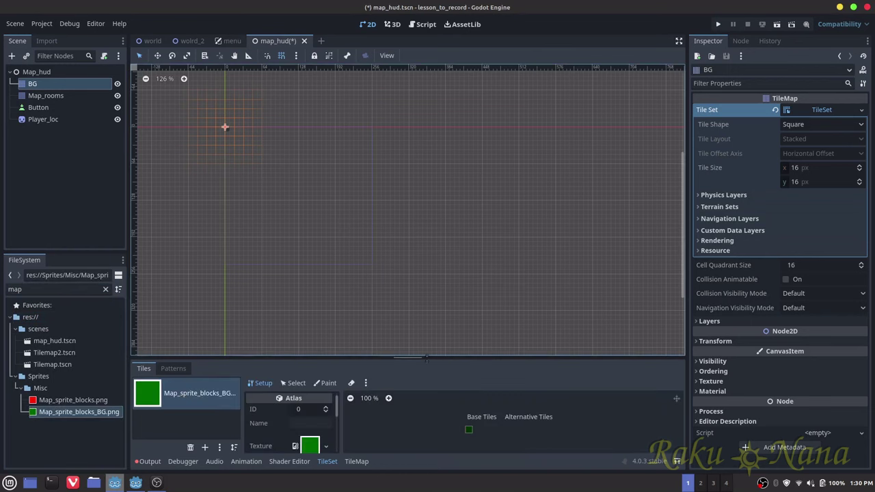
{"action": "left_click_drag", "start_coordinate": [414, 361], "coordinate": [414, 256]}
{"action": "scroll", "coordinate": [450, 368], "scroll_direction": "up", "scroll_amount": 6}
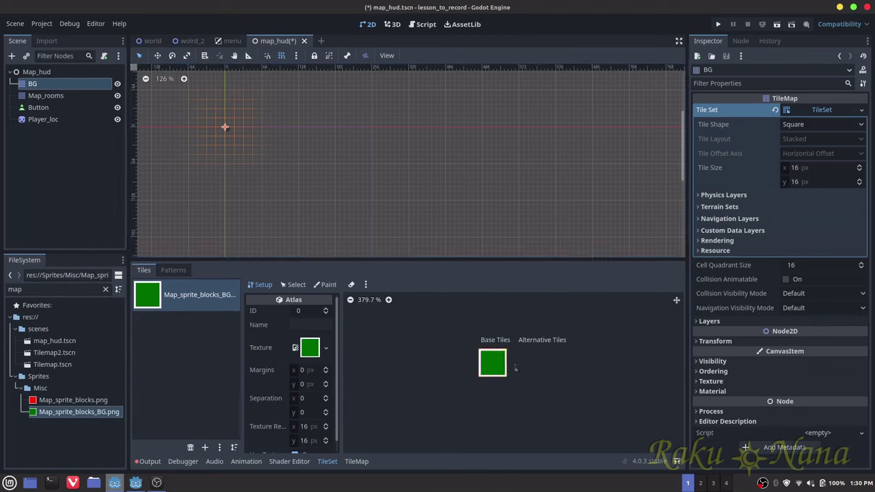
{"action": "scroll", "coordinate": [516, 369], "scroll_direction": "up", "scroll_amount": 1}
{"action": "middle_click_drag", "start_coordinate": [486, 341], "coordinate": [469, 352]}
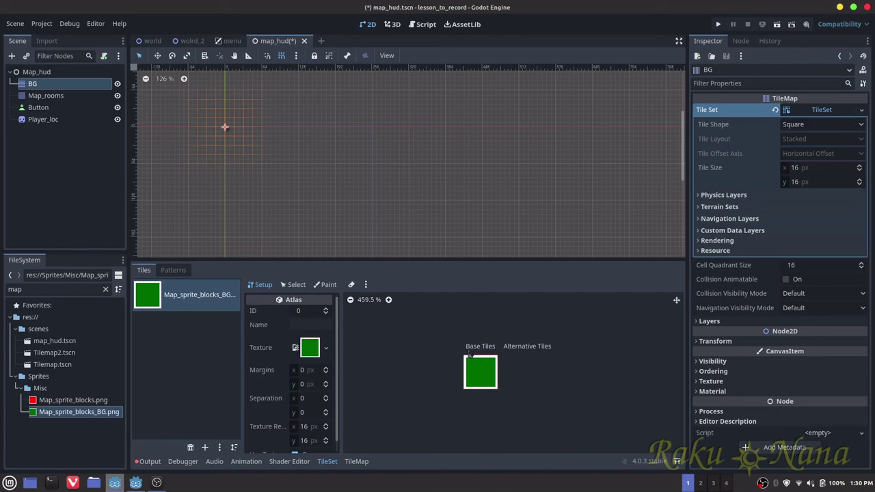
Step: Paint a block of green tiles on BG, 16 columns by 14 rows starting at the origin, and save the scene
{"action": "left_click", "coordinate": [353, 461]}
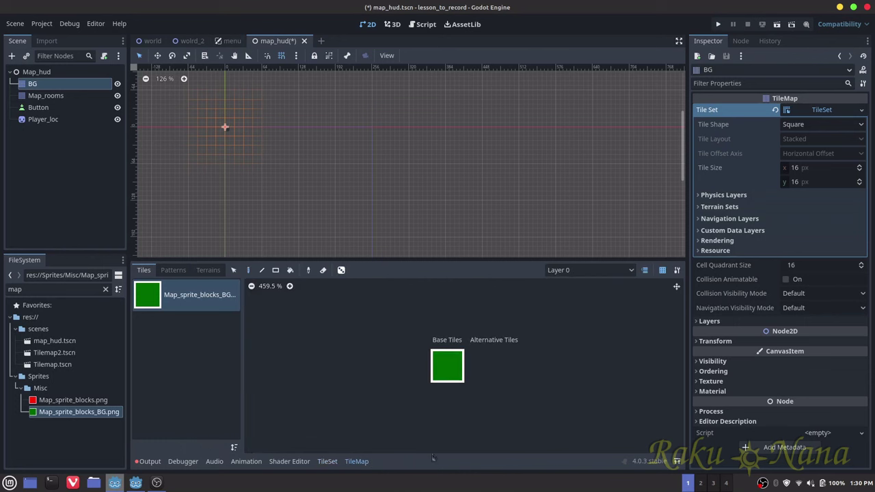
{"action": "scroll", "coordinate": [408, 388], "scroll_direction": "up", "scroll_amount": 2}
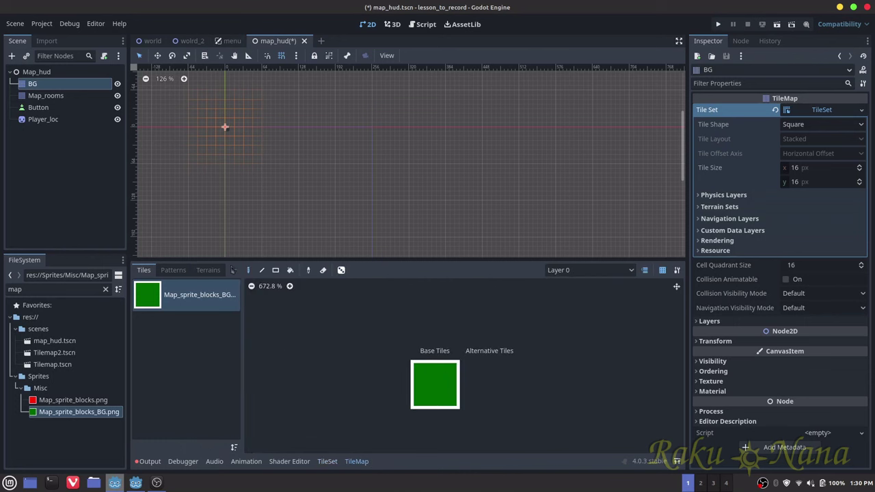
{"action": "left_click", "coordinate": [233, 270]}
{"action": "left_click", "coordinate": [431, 388]}
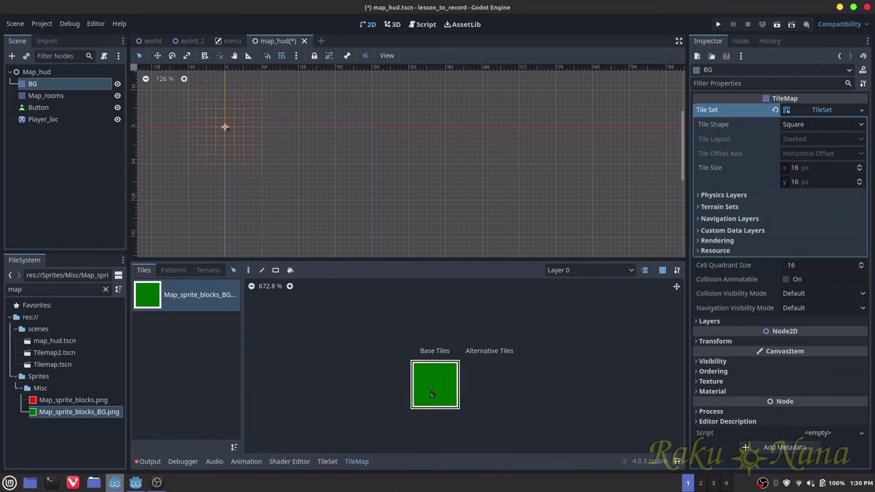
{"action": "left_click", "coordinate": [248, 270]}
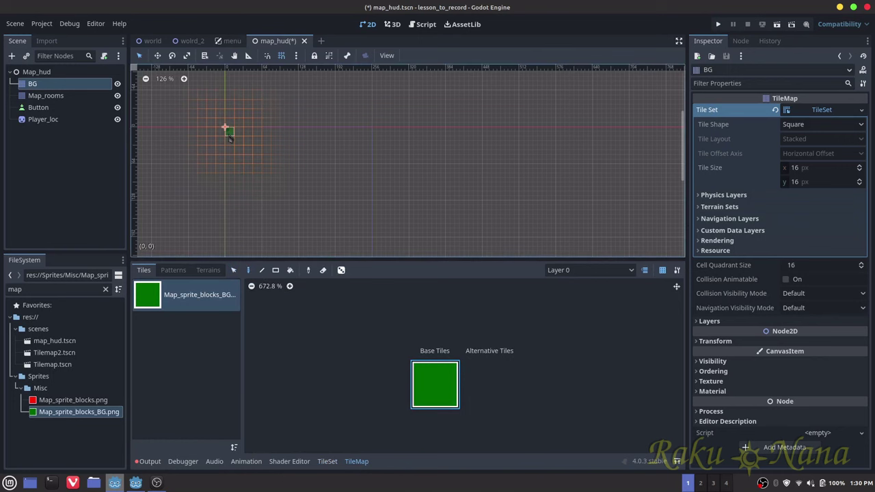
{"action": "middle_click_drag", "start_coordinate": [227, 131], "coordinate": [242, 94]}
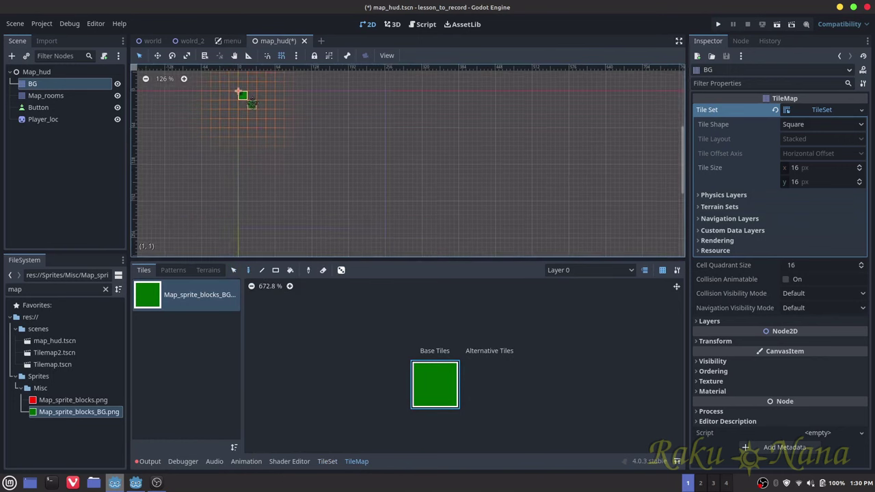
{"action": "left_click_drag", "start_coordinate": [245, 95], "coordinate": [310, 96]}
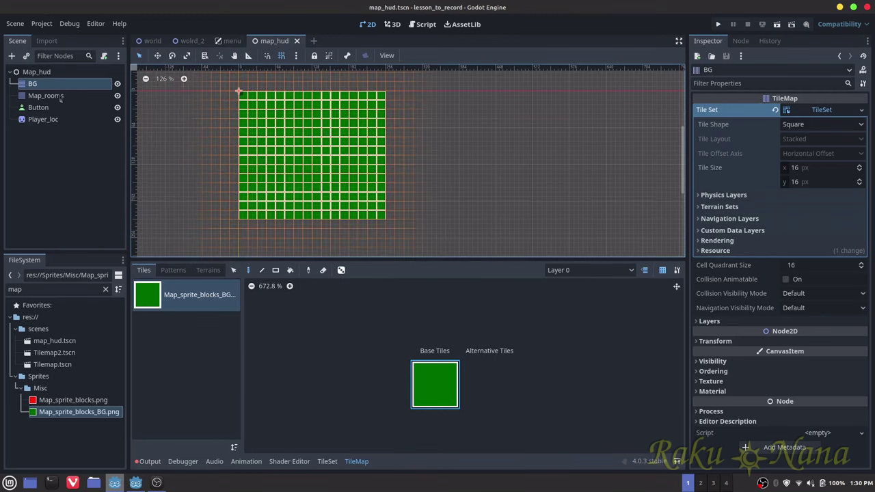
Step: Give Map_rooms a new TileSet with Map_sprite_blocks.png as its atlas, creating the tiles automatically
{"action": "left_click", "coordinate": [59, 96]}
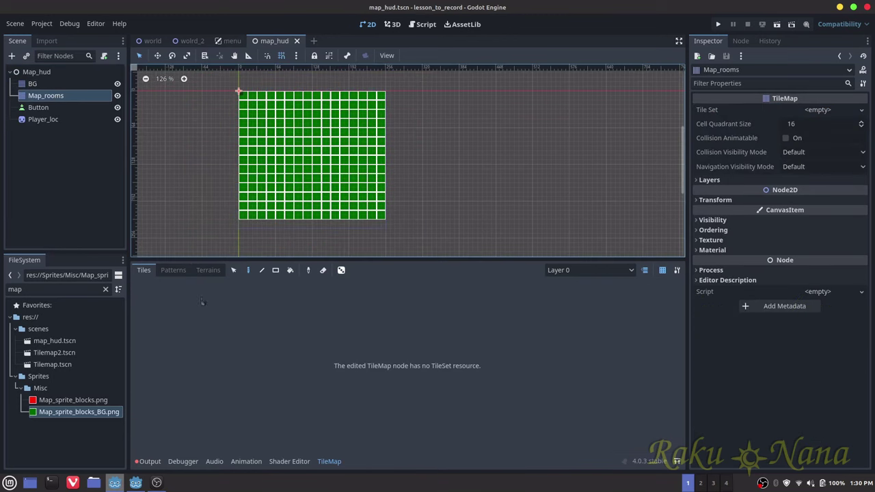
{"action": "left_click", "coordinate": [818, 111]}
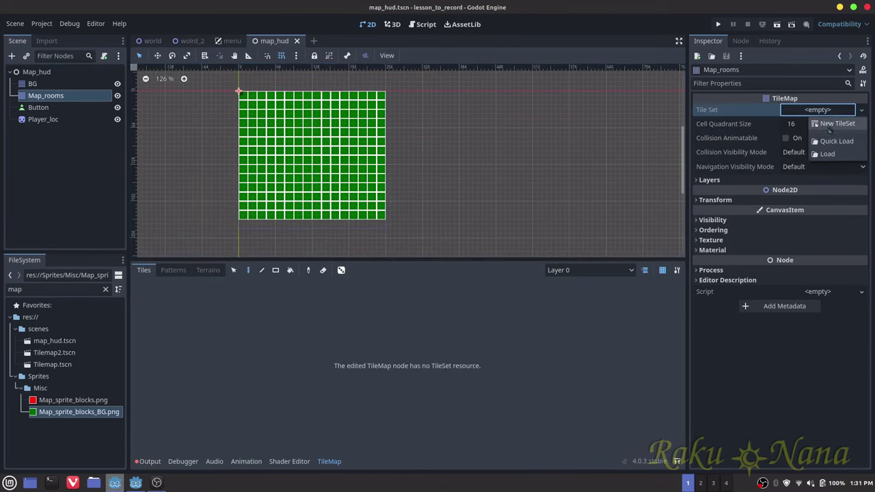
{"action": "left_click", "coordinate": [830, 121]}
{"action": "left_click", "coordinate": [829, 111]}
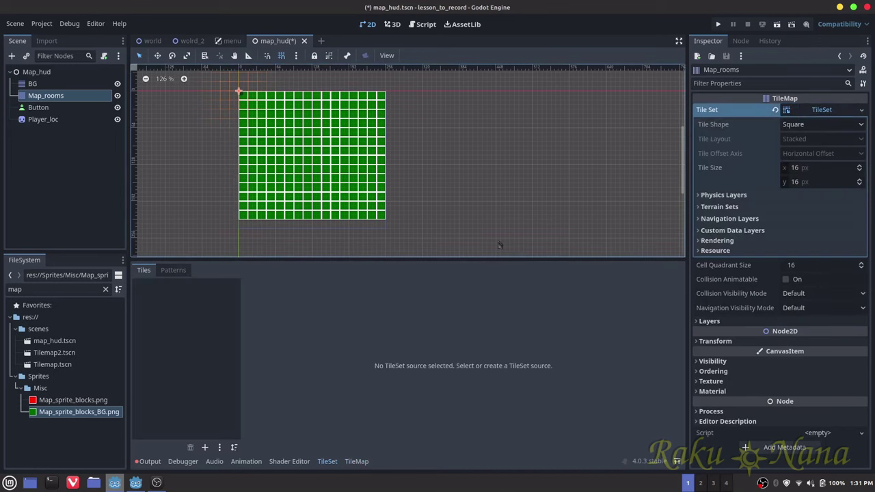
{"action": "left_click_drag", "start_coordinate": [85, 402], "coordinate": [192, 362]}
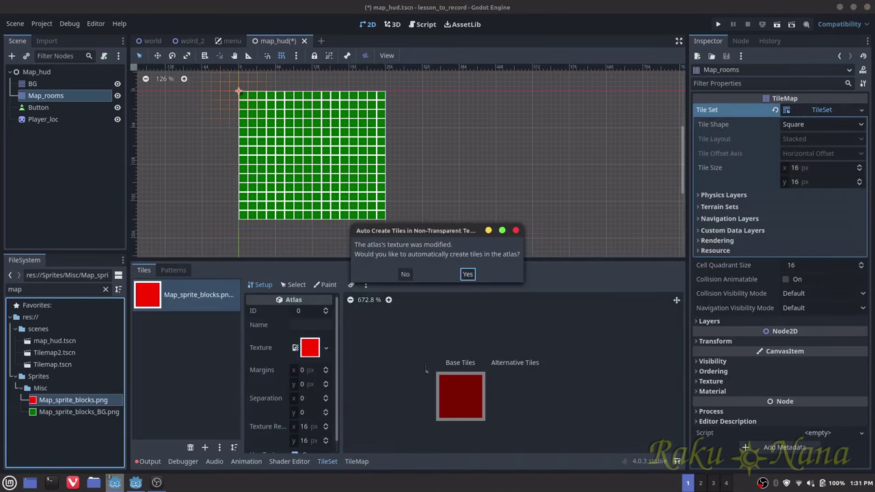
{"action": "left_click", "coordinate": [467, 274]}
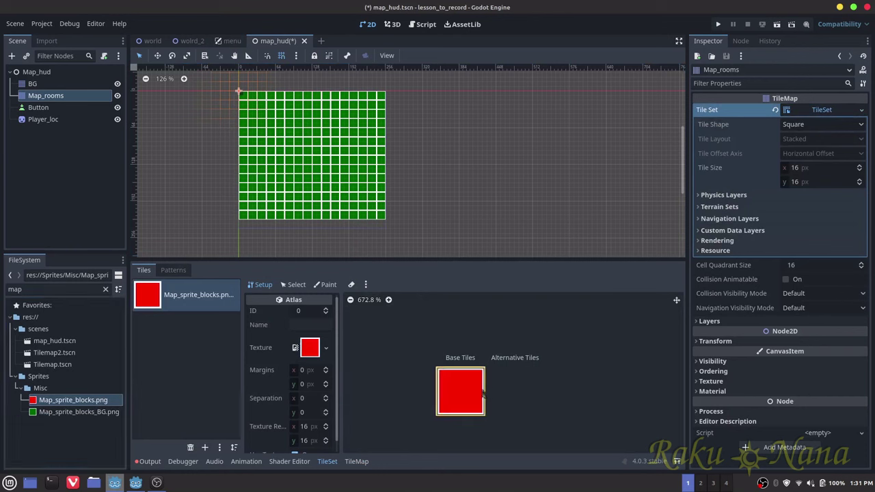
Step: Paint two adjacent red tiles on Map_rooms at cells (5, 6) and (6, 6), and save the scene
{"action": "left_click", "coordinate": [357, 463]}
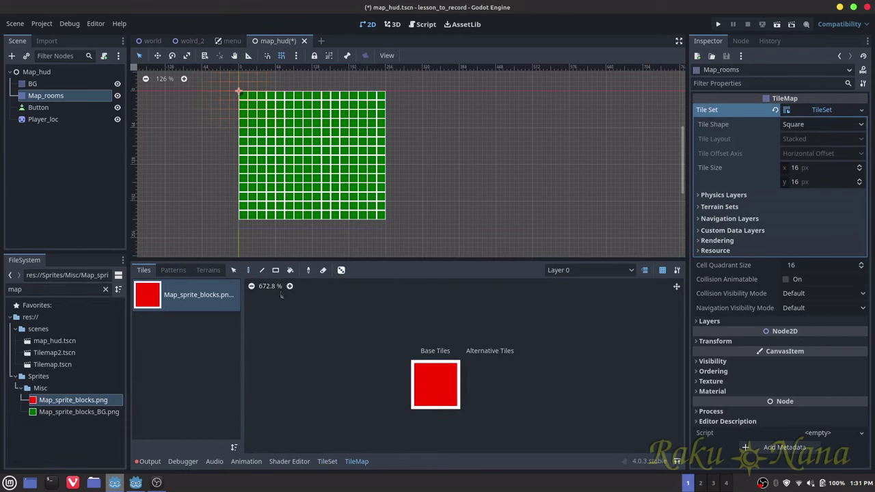
{"action": "scroll", "coordinate": [411, 357], "scroll_direction": "up", "scroll_amount": 3}
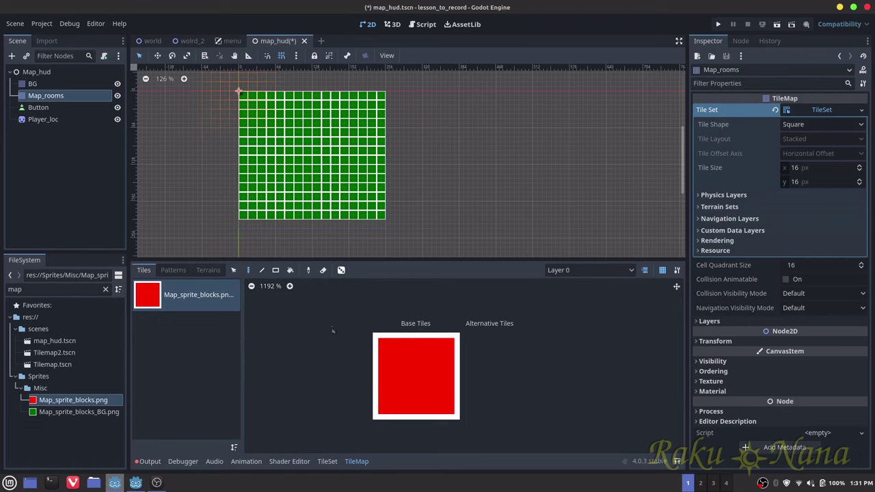
{"action": "left_click", "coordinate": [234, 271]}
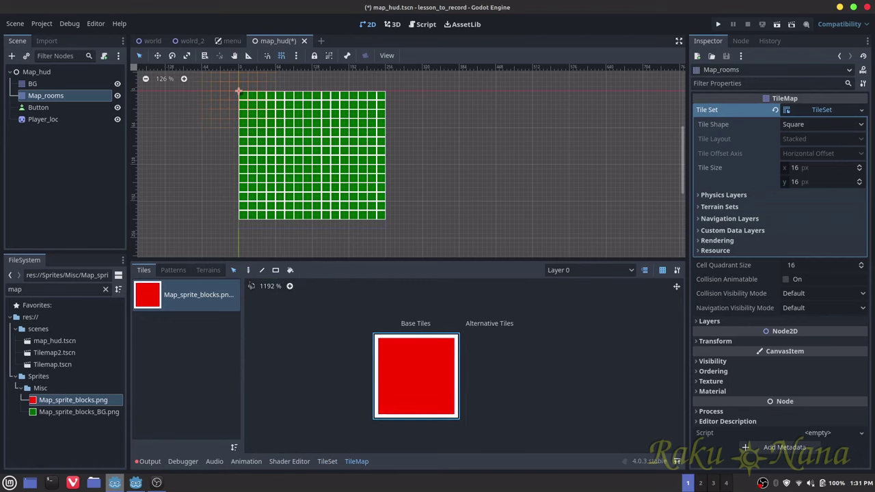
{"action": "left_click", "coordinate": [248, 271]}
{"action": "scroll", "coordinate": [274, 219], "scroll_direction": "up", "scroll_amount": 4}
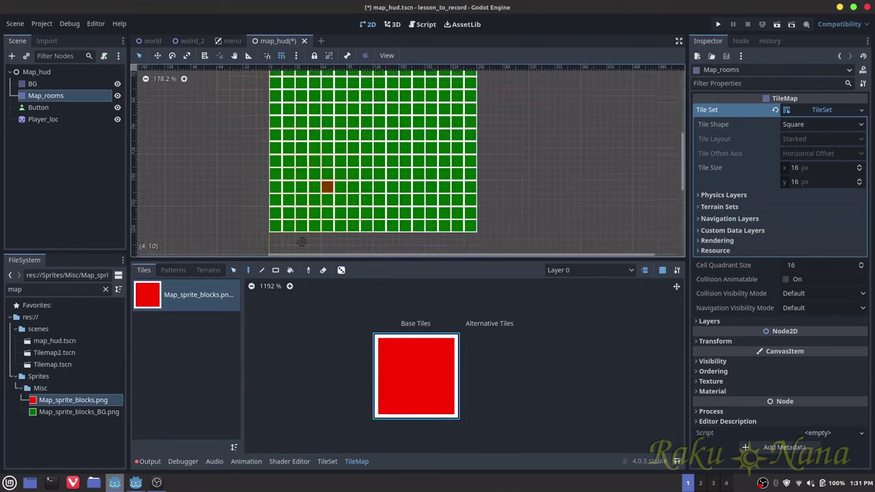
{"action": "scroll", "coordinate": [321, 223], "scroll_direction": "up", "scroll_amount": 1}
{"action": "left_click_drag", "start_coordinate": [324, 157], "coordinate": [340, 158]}
{"action": "scroll", "coordinate": [350, 169], "scroll_direction": "down", "scroll_amount": 1}
{"action": "scroll", "coordinate": [363, 166], "scroll_direction": "down", "scroll_amount": 3}
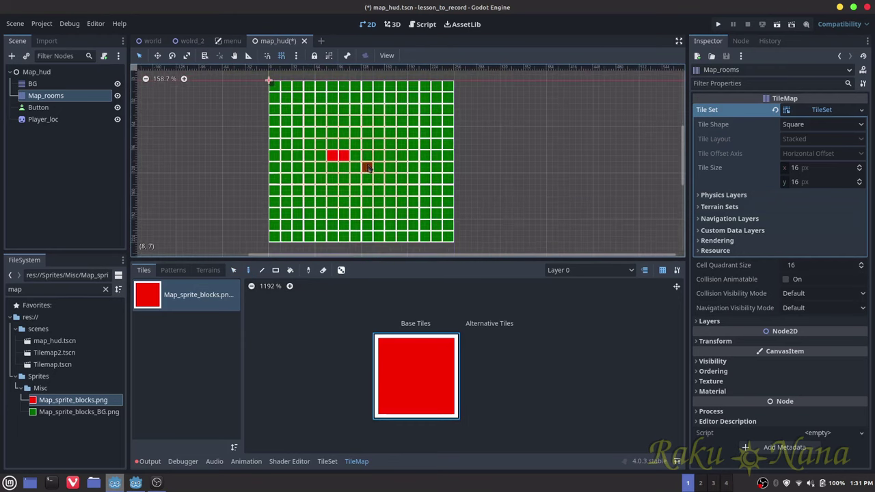
{"action": "key", "text": "ctrl+s"}
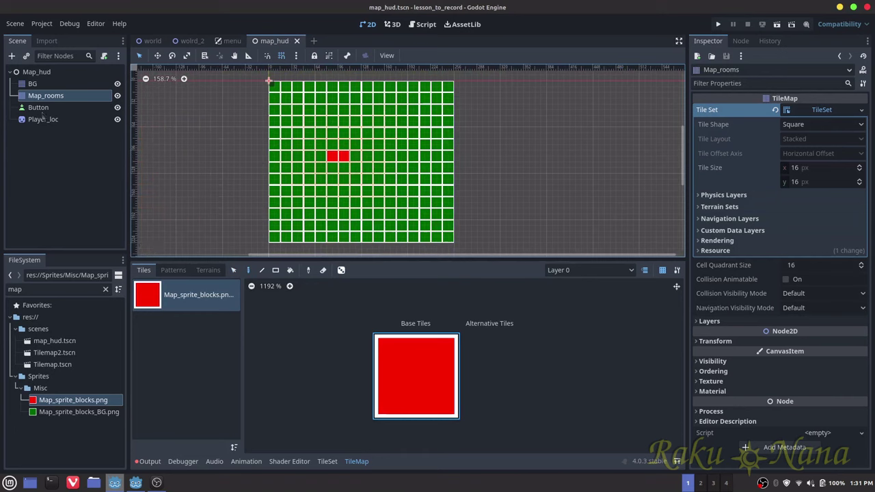
Step: Move the Button to the lower-right area of the green grid, enlarge it to about three tiles wide, and save the scene
{"action": "left_click", "coordinate": [41, 109]}
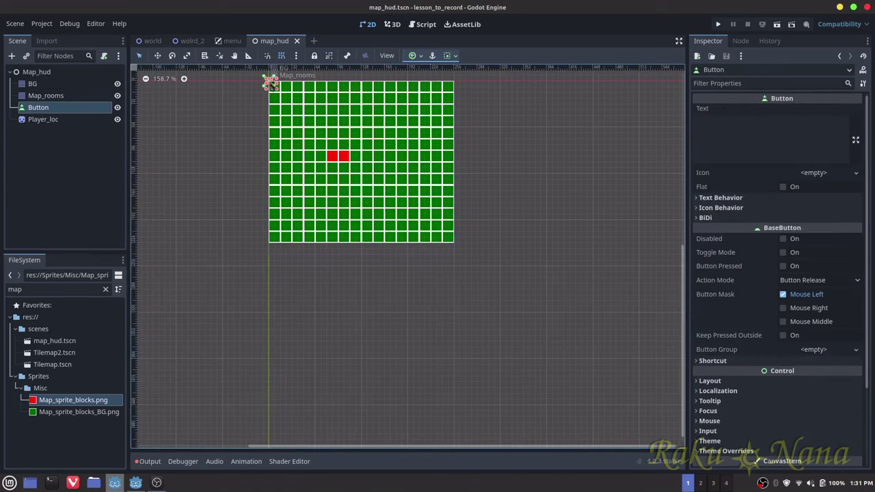
{"action": "left_click_drag", "start_coordinate": [271, 84], "coordinate": [333, 151]}
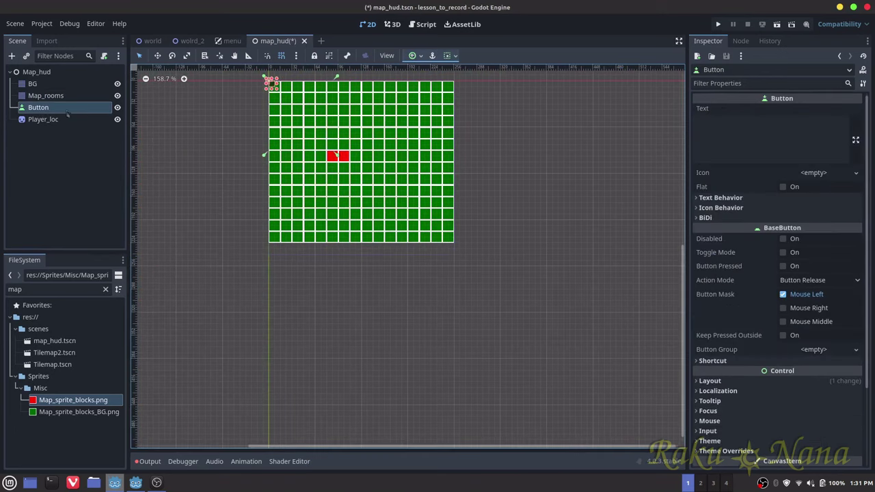
{"action": "key", "text": "ctrl+z"}
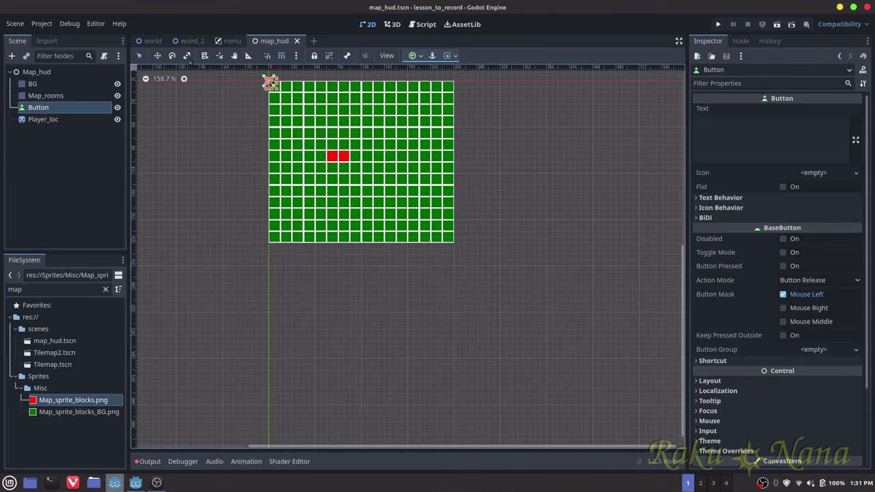
{"action": "left_click", "coordinate": [158, 56]}
{"action": "left_click_drag", "start_coordinate": [271, 87], "coordinate": [408, 196]}
{"action": "scroll", "coordinate": [417, 193], "scroll_direction": "up", "scroll_amount": 5}
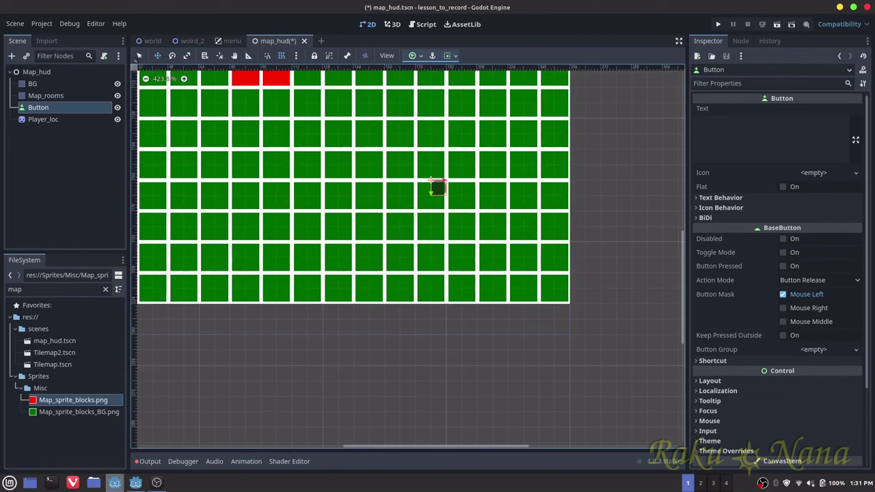
{"action": "left_click_drag", "start_coordinate": [448, 195], "coordinate": [528, 248]}
{"action": "key", "text": "ctrl+s"}
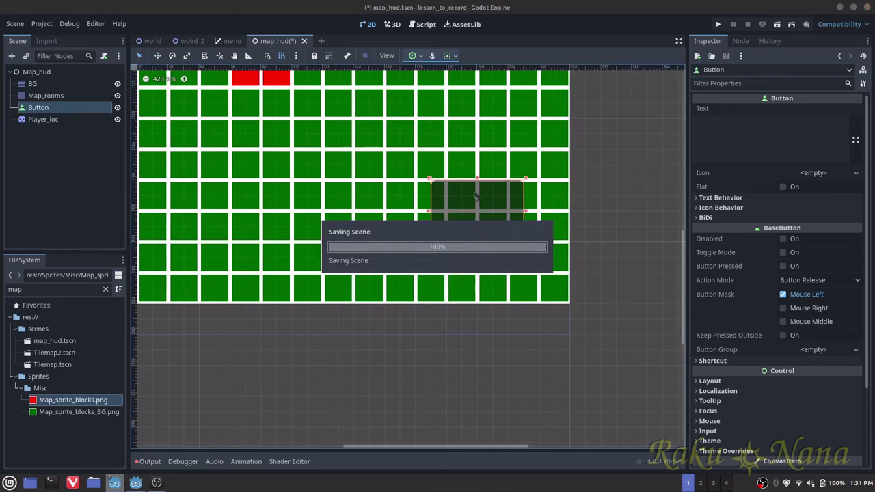
Step: Set the map HUD Button's text to "exit" on a single line and save the scene
{"action": "left_click", "coordinate": [731, 137]}
{"action": "key", "text": "Return"}
{"action": "type", "text": "w"}
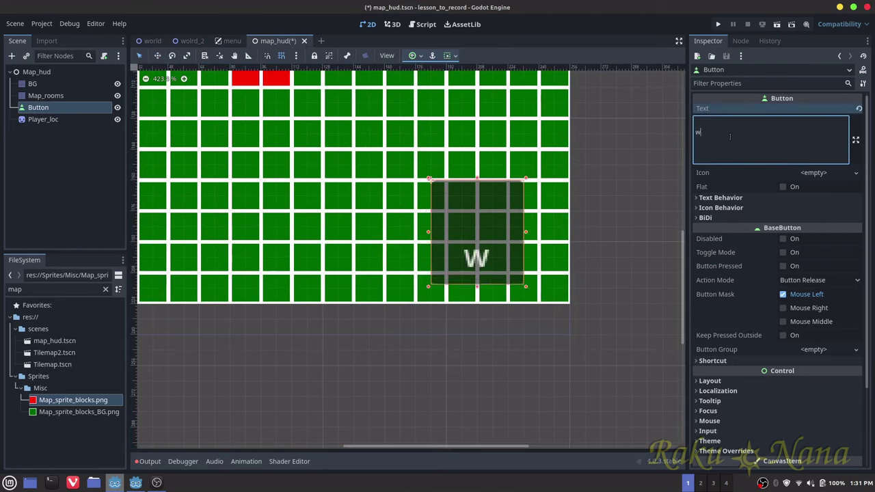
{"action": "key", "text": "BackSpace"}
{"action": "key", "text": "Return"}
{"action": "key", "text": "BackSpace"}
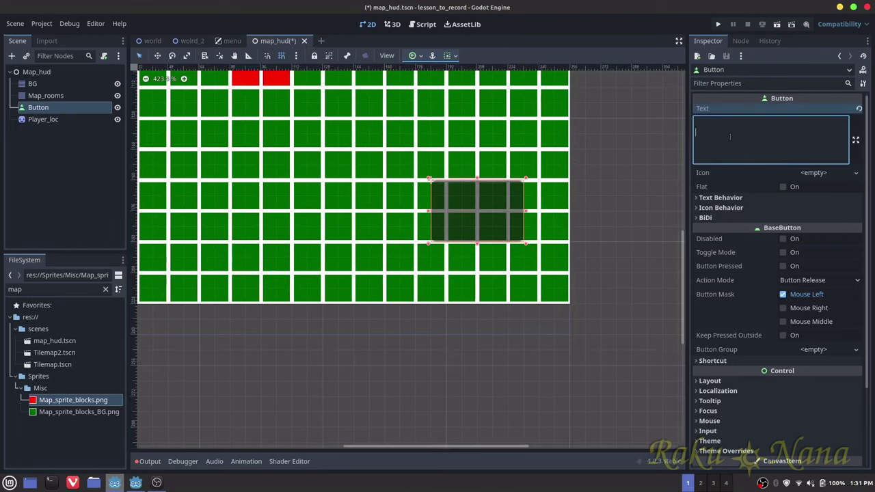
{"action": "type", "text": "exit"}
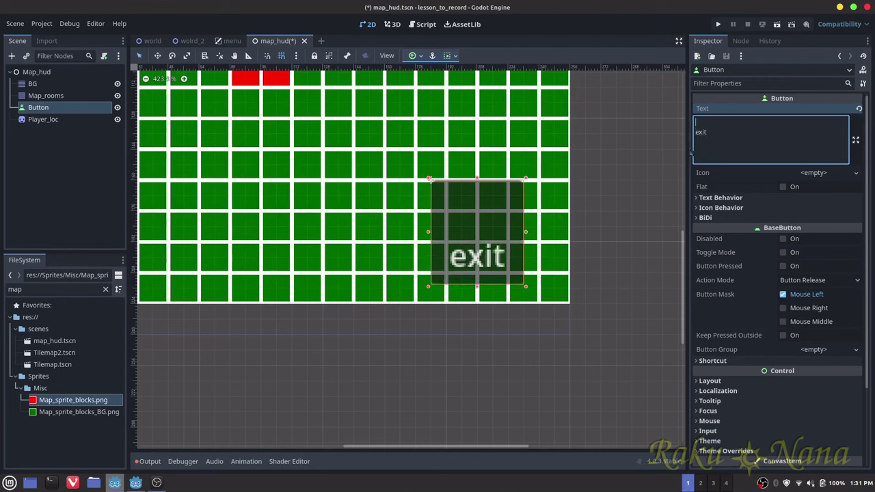
{"action": "key", "text": "BackSpace"}
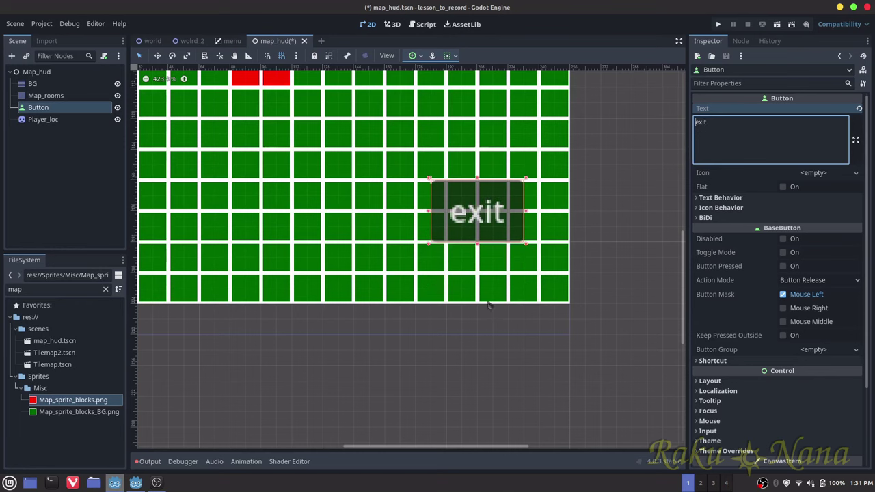
{"action": "key", "text": "ctrl+s"}
Step: View the whole map grid with its exit button, and run the project
{"action": "scroll", "coordinate": [362, 198], "scroll_direction": "down", "scroll_amount": 4}
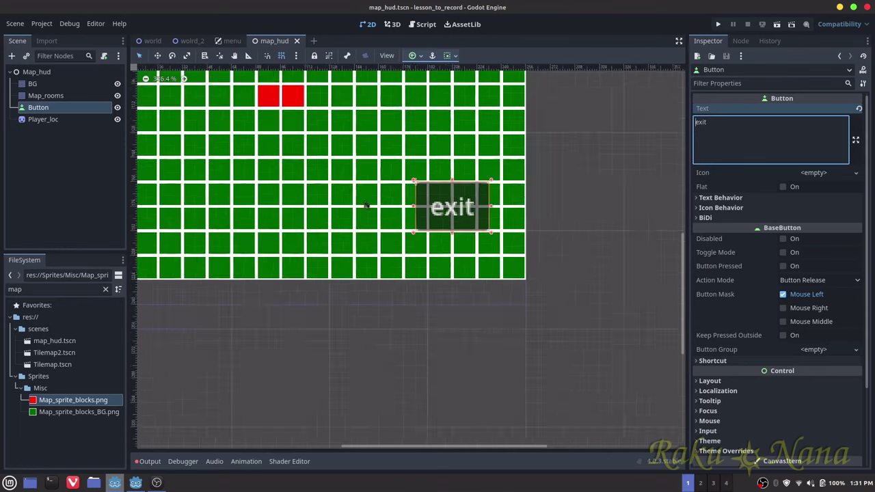
{"action": "scroll", "coordinate": [370, 264], "scroll_direction": "up", "scroll_amount": 3}
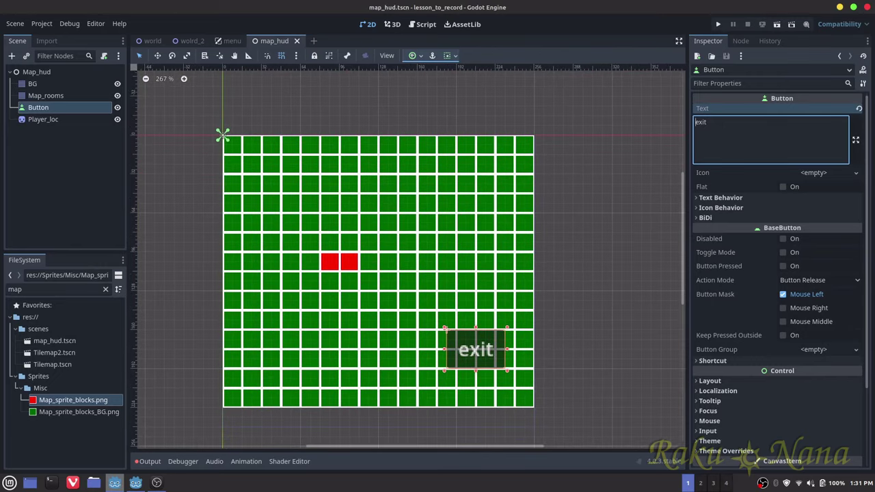
{"action": "key", "text": "F5"}
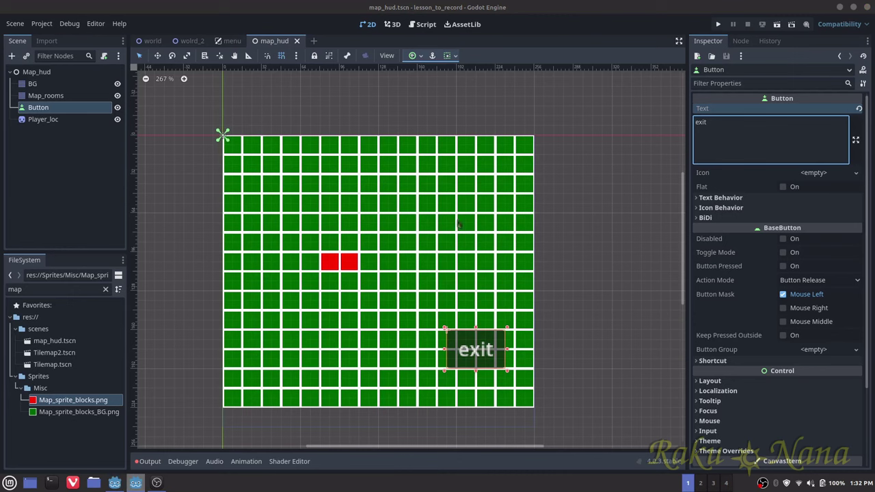
Step: Add a Button node to the Menu_overlay root in the menu scene
{"action": "left_click", "coordinate": [229, 41]}
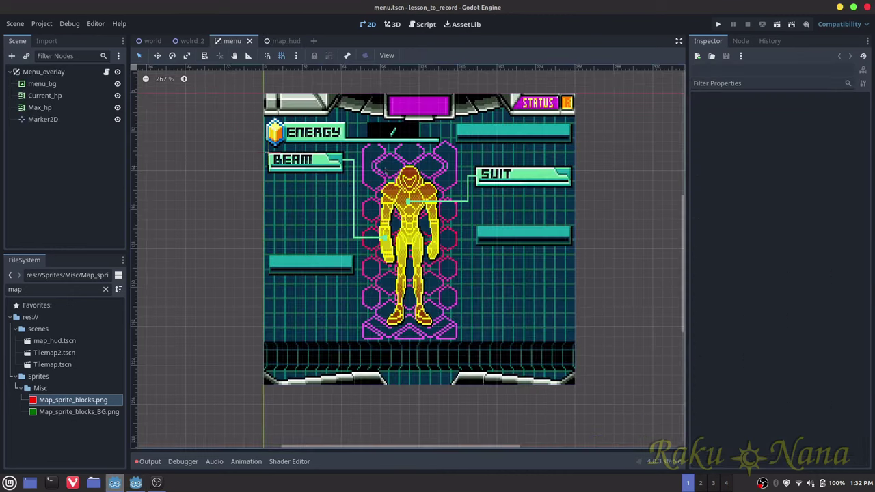
{"action": "scroll", "coordinate": [385, 171], "scroll_direction": "down", "scroll_amount": 1}
{"action": "scroll", "coordinate": [389, 185], "scroll_direction": "up", "scroll_amount": 2}
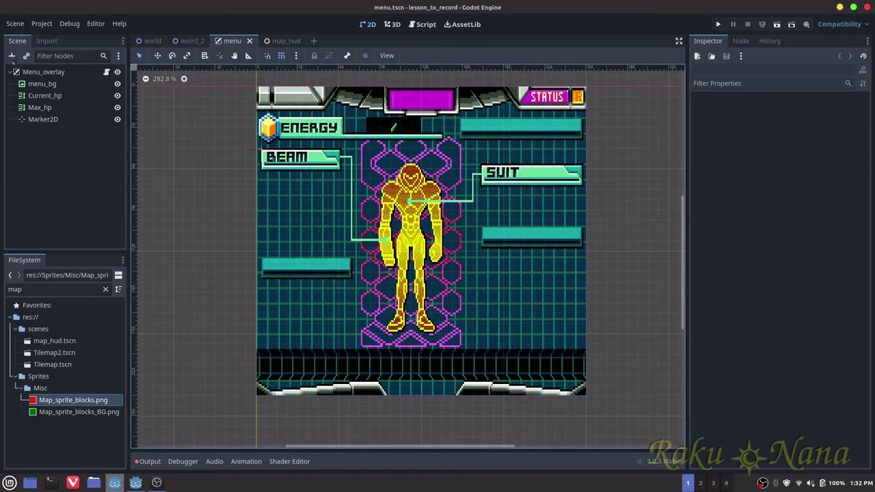
{"action": "left_click", "coordinate": [11, 55]}
{"action": "type", "text": "buttin"}
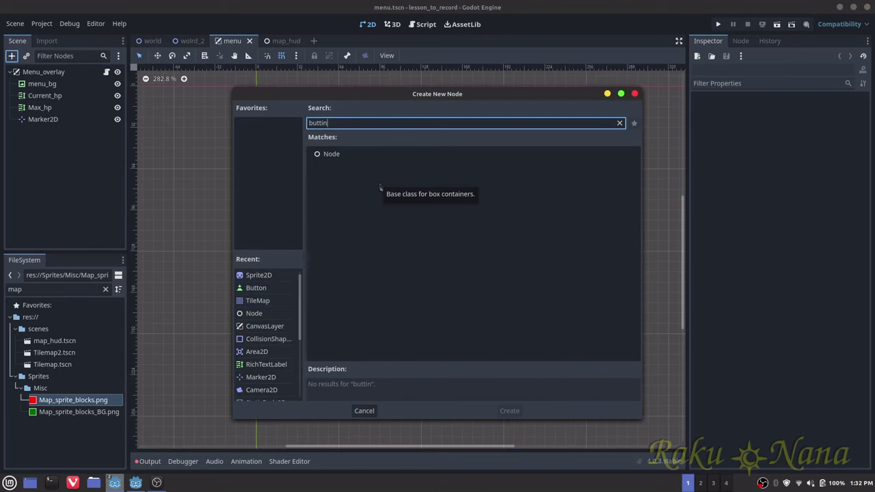
{"action": "key", "text": "BackSpace"}
{"action": "key", "text": "BackSpace"}
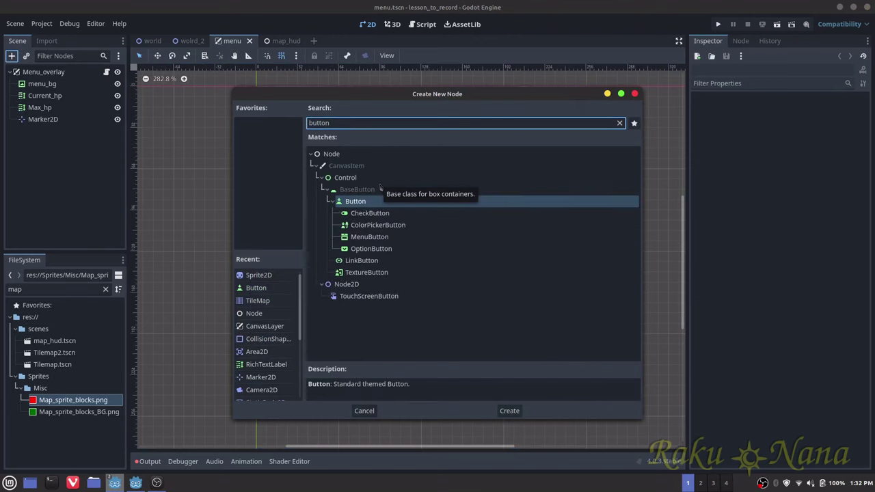
{"action": "key", "text": "Escape"}
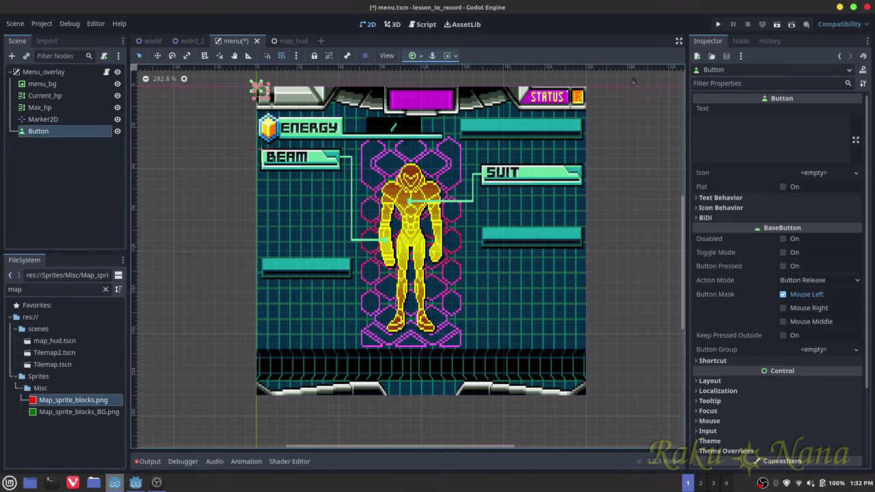
Step: Move the new menu Button to the empty lower-right area of the menu background and enlarge it into a wide rectangle
{"action": "scroll", "coordinate": [294, 159], "scroll_direction": "up", "scroll_amount": 2}
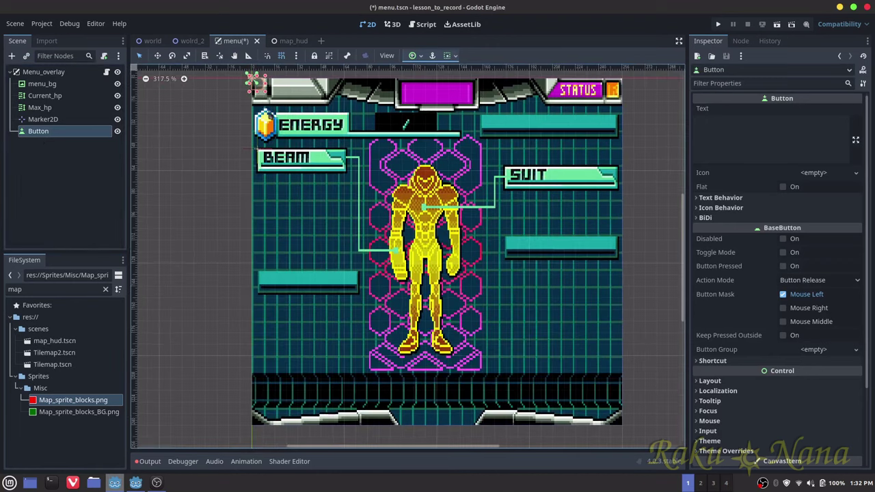
{"action": "left_click_drag", "start_coordinate": [256, 85], "coordinate": [441, 245]}
{"action": "left_click_drag", "start_coordinate": [257, 82], "coordinate": [519, 312]}
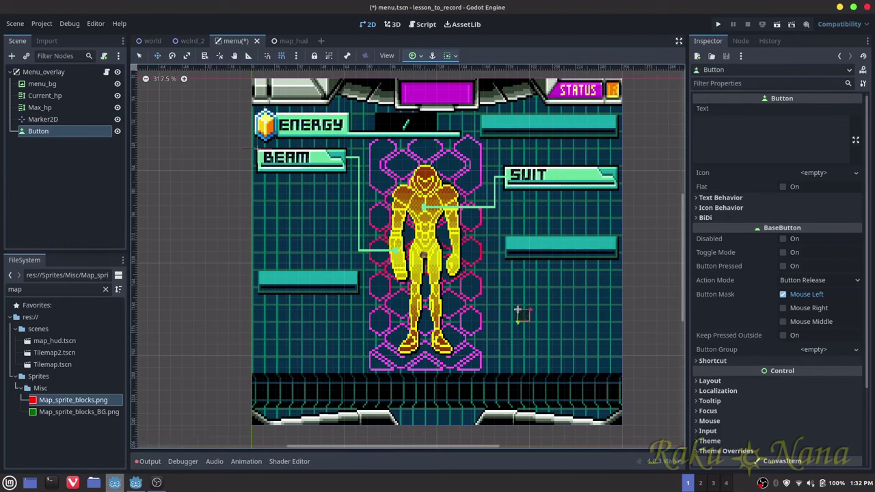
{"action": "left_click", "coordinate": [140, 56]}
{"action": "left_click_drag", "start_coordinate": [532, 325], "coordinate": [590, 346]}
Step: Set the menu Button's text to "Map" and save the menu scene
{"action": "left_click", "coordinate": [726, 121]}
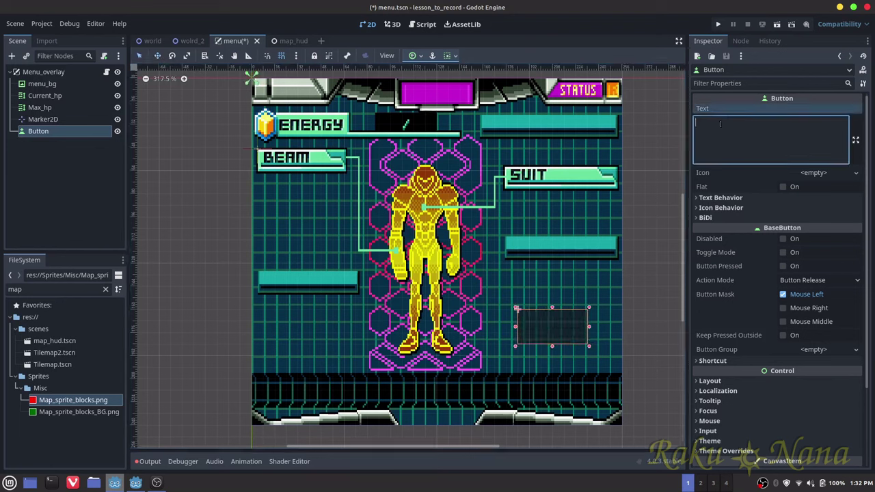
{"action": "type", "text": "Map"}
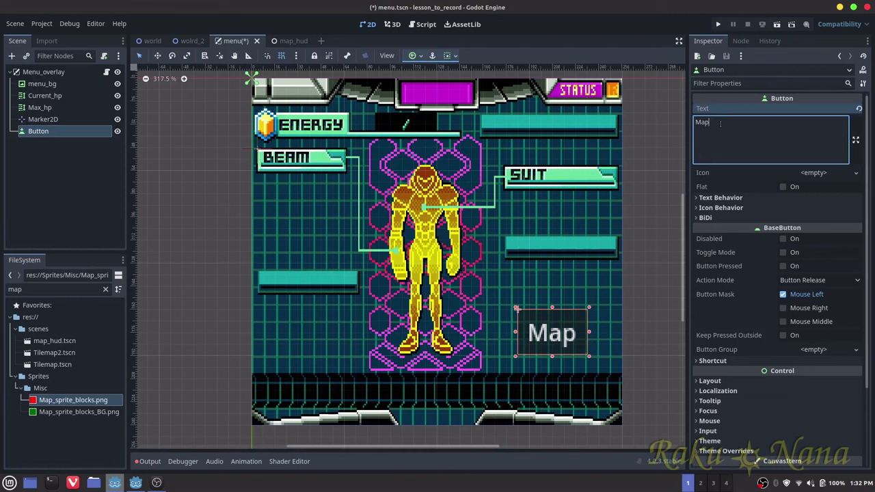
{"action": "key", "text": "Return"}
{"action": "key", "text": "ctrl+s"}
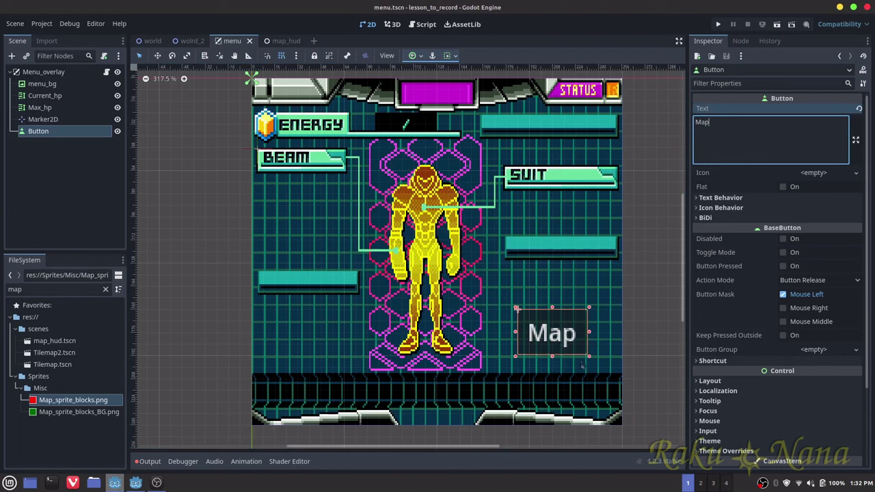
Step: Return to the map_hud scene and examine the exit button's placement on the green grid
{"action": "left_click", "coordinate": [286, 42]}
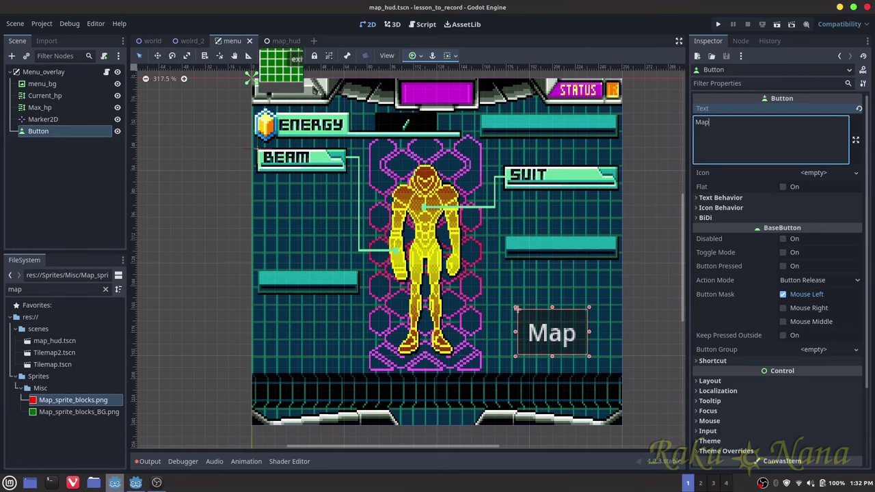
{"action": "scroll", "coordinate": [438, 287], "scroll_direction": "down", "scroll_amount": 3}
{"action": "middle_click_drag", "start_coordinate": [438, 287], "coordinate": [426, 208]}
{"action": "scroll", "coordinate": [425, 202], "scroll_direction": "up", "scroll_amount": 5}
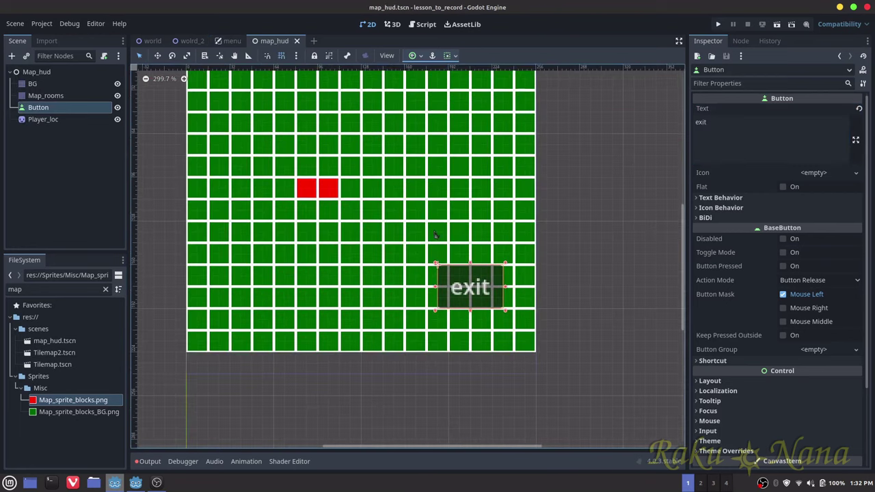